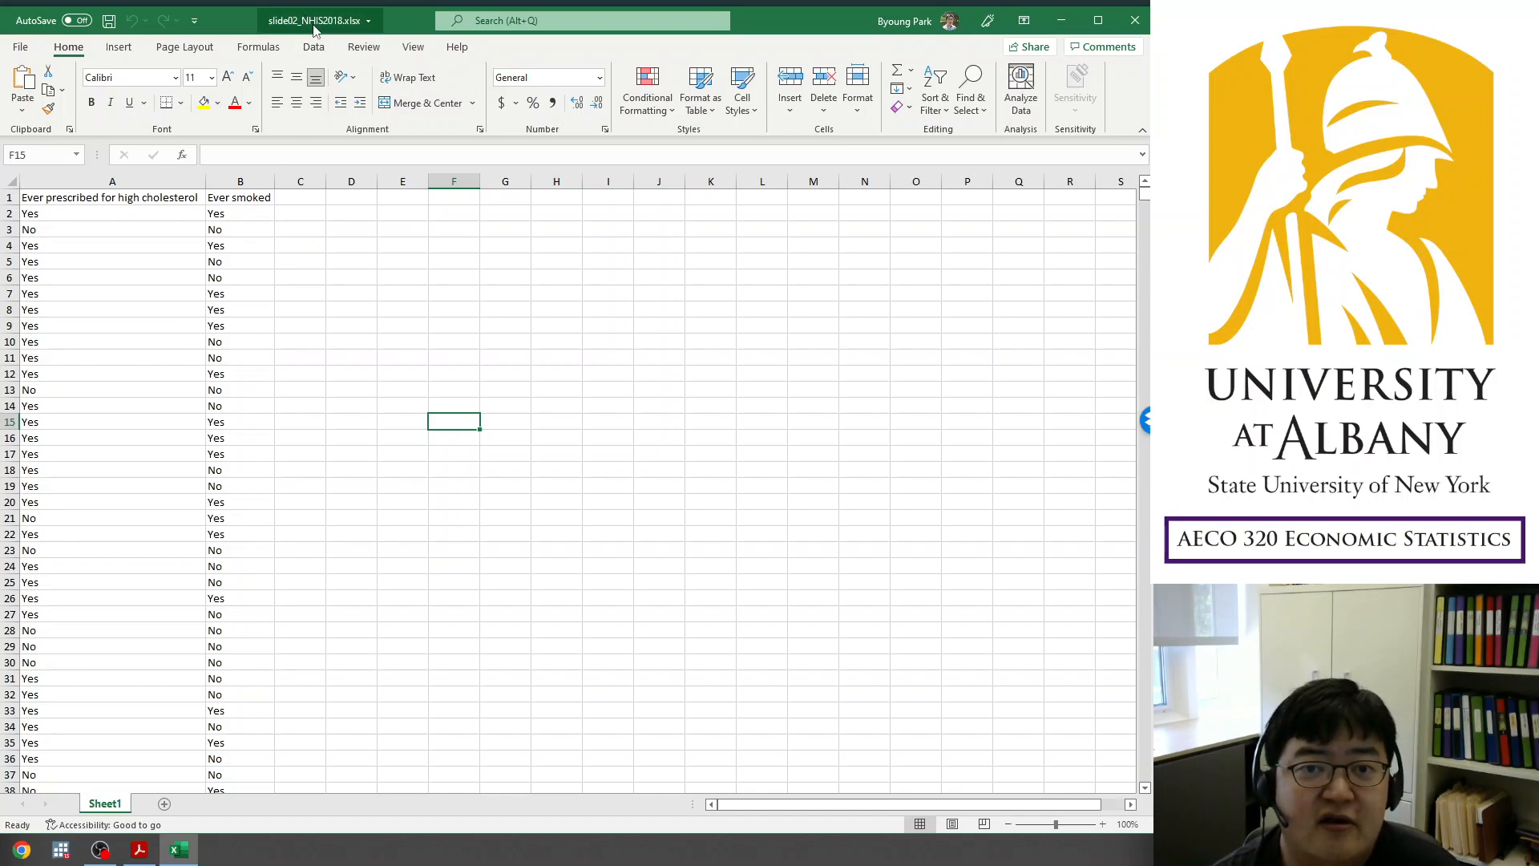
- Switch to the PDF slides to review the smoking and cholesterol example, then return to the Excel workbook
click(140, 849)
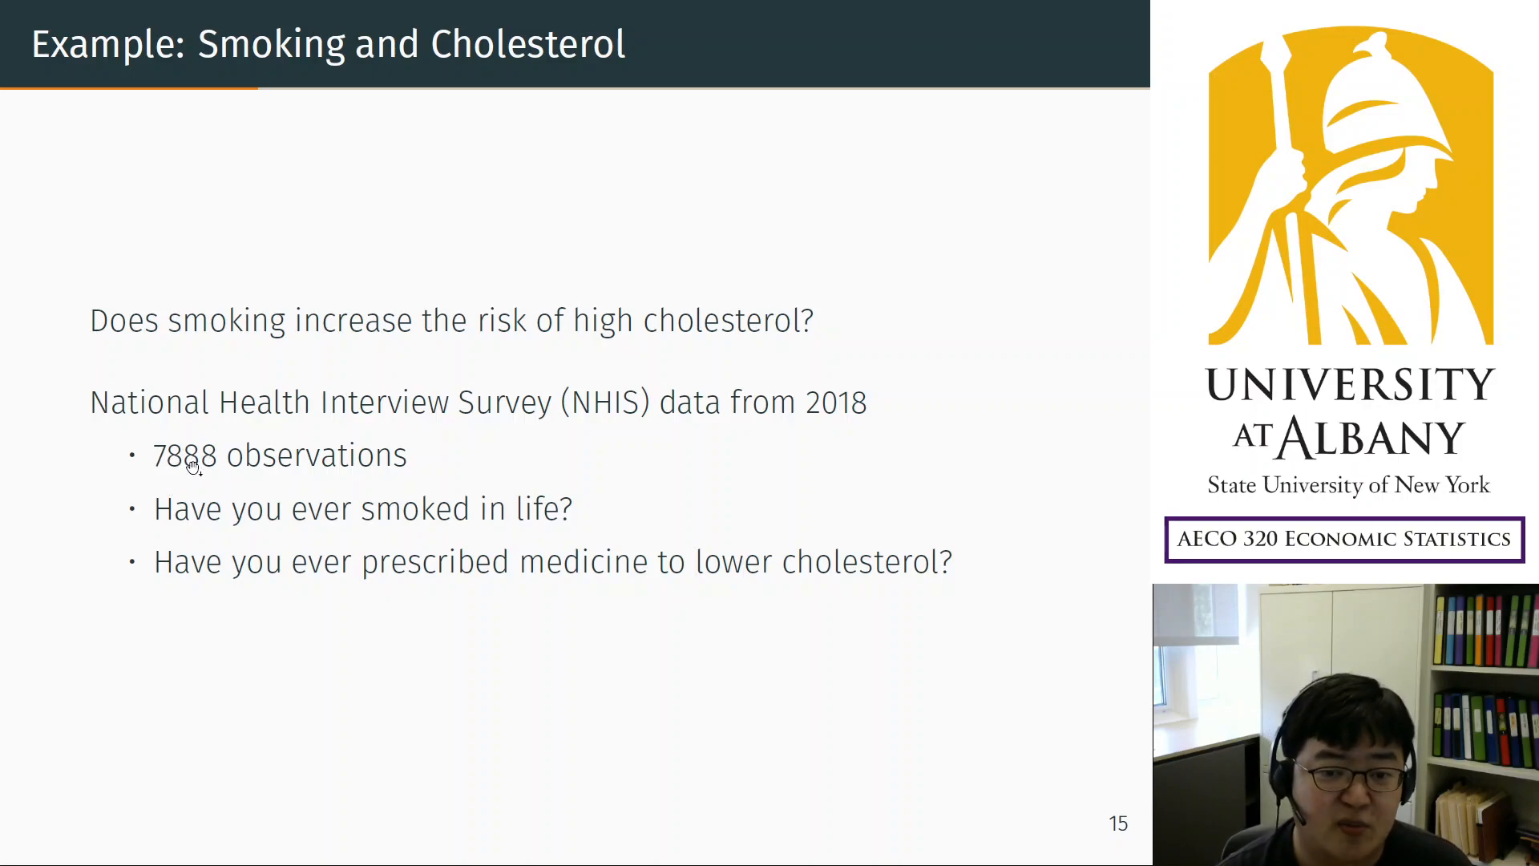
key(alt+Tab)
click(155, 293)
click(417, 357)
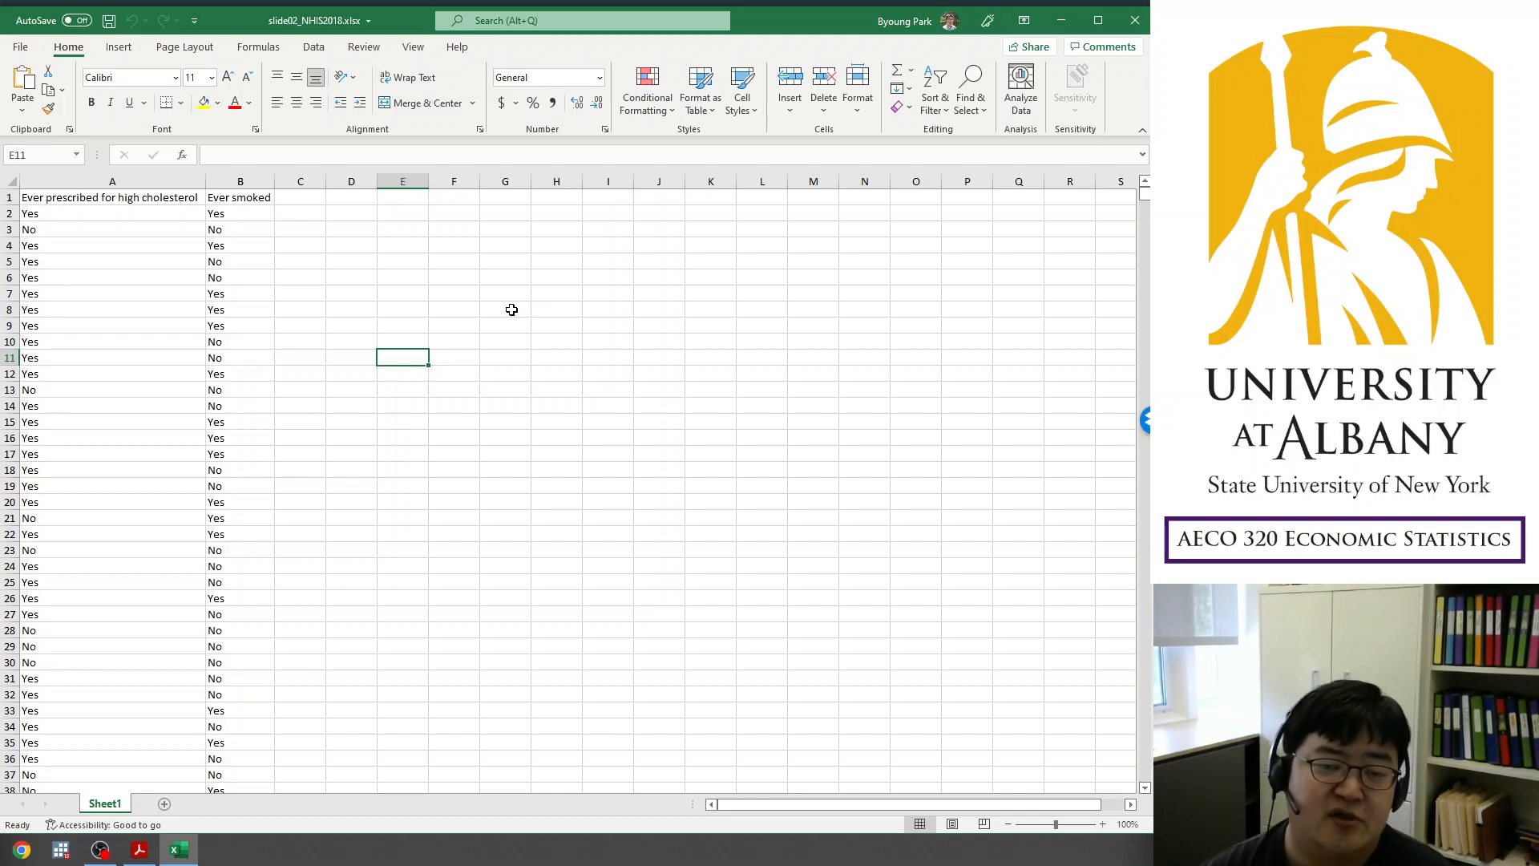
- Examine the "Ever prescribed for high cholesterol" and "Ever smoked" column headers in Sheet1
click(176, 205)
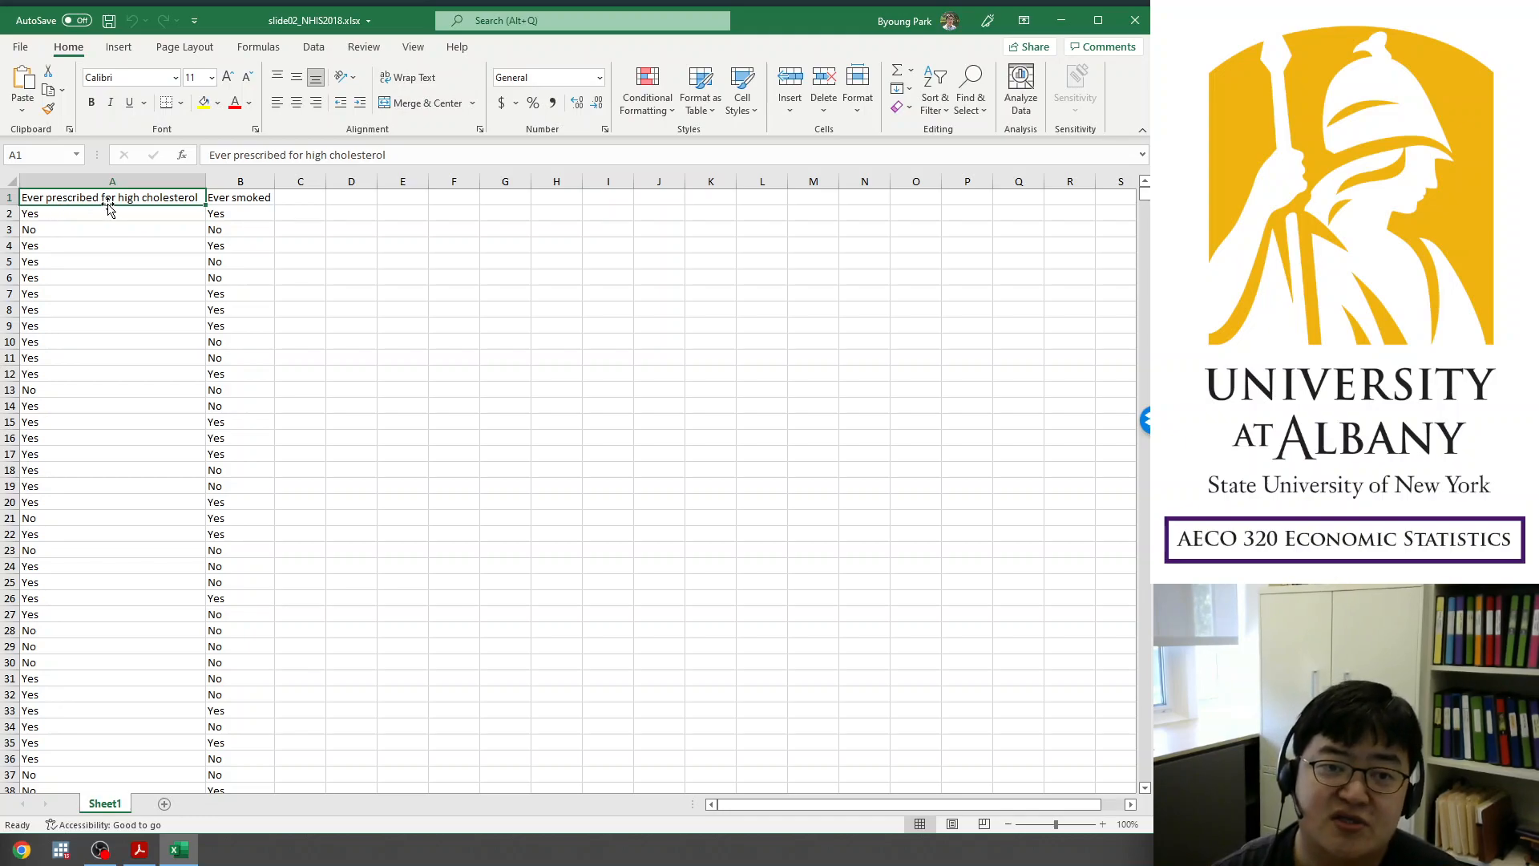
click(238, 200)
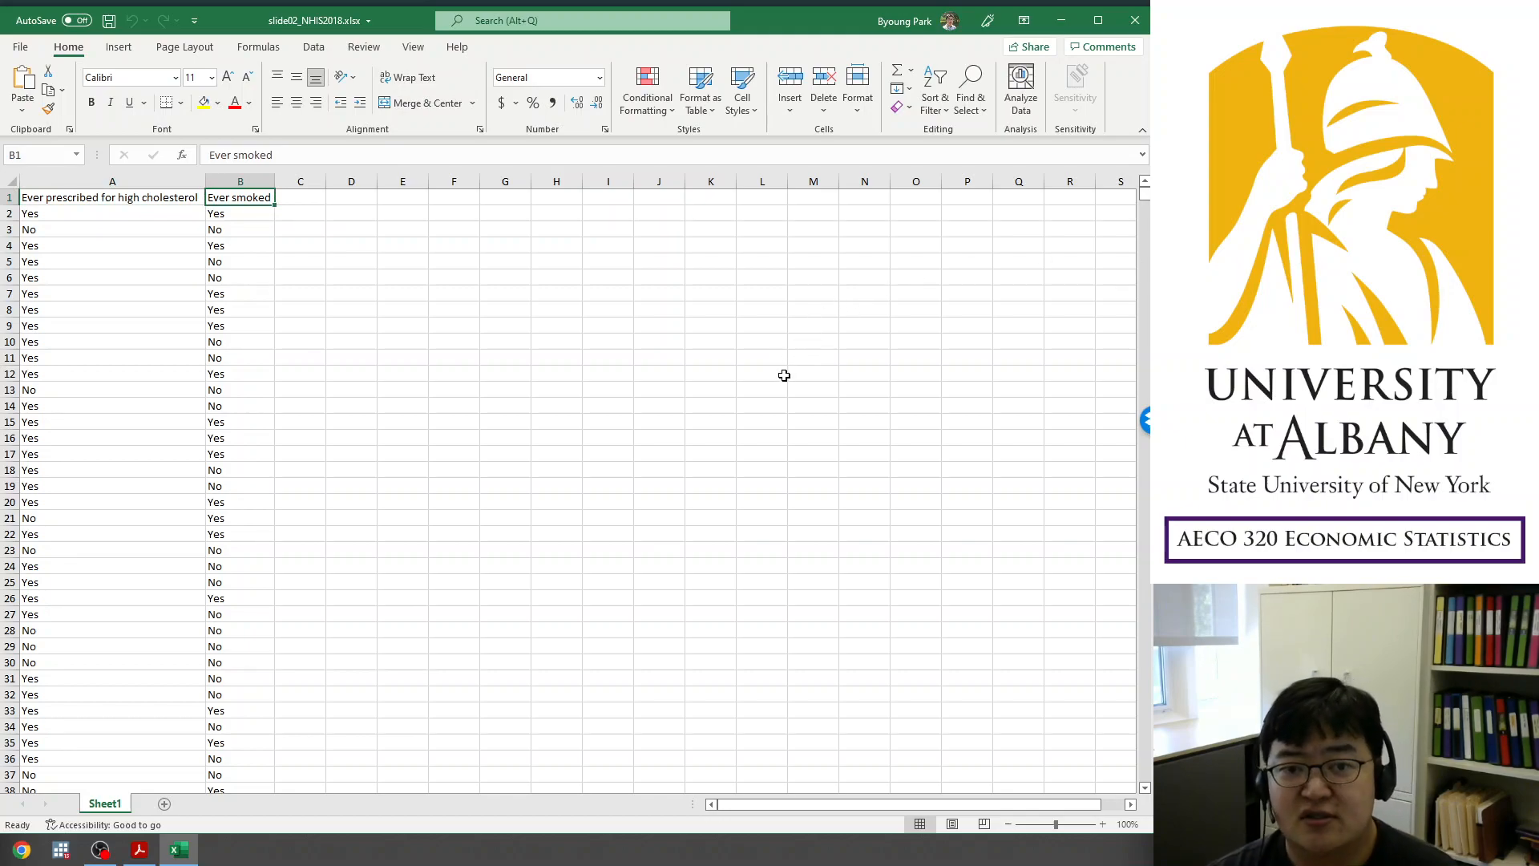
click(116, 200)
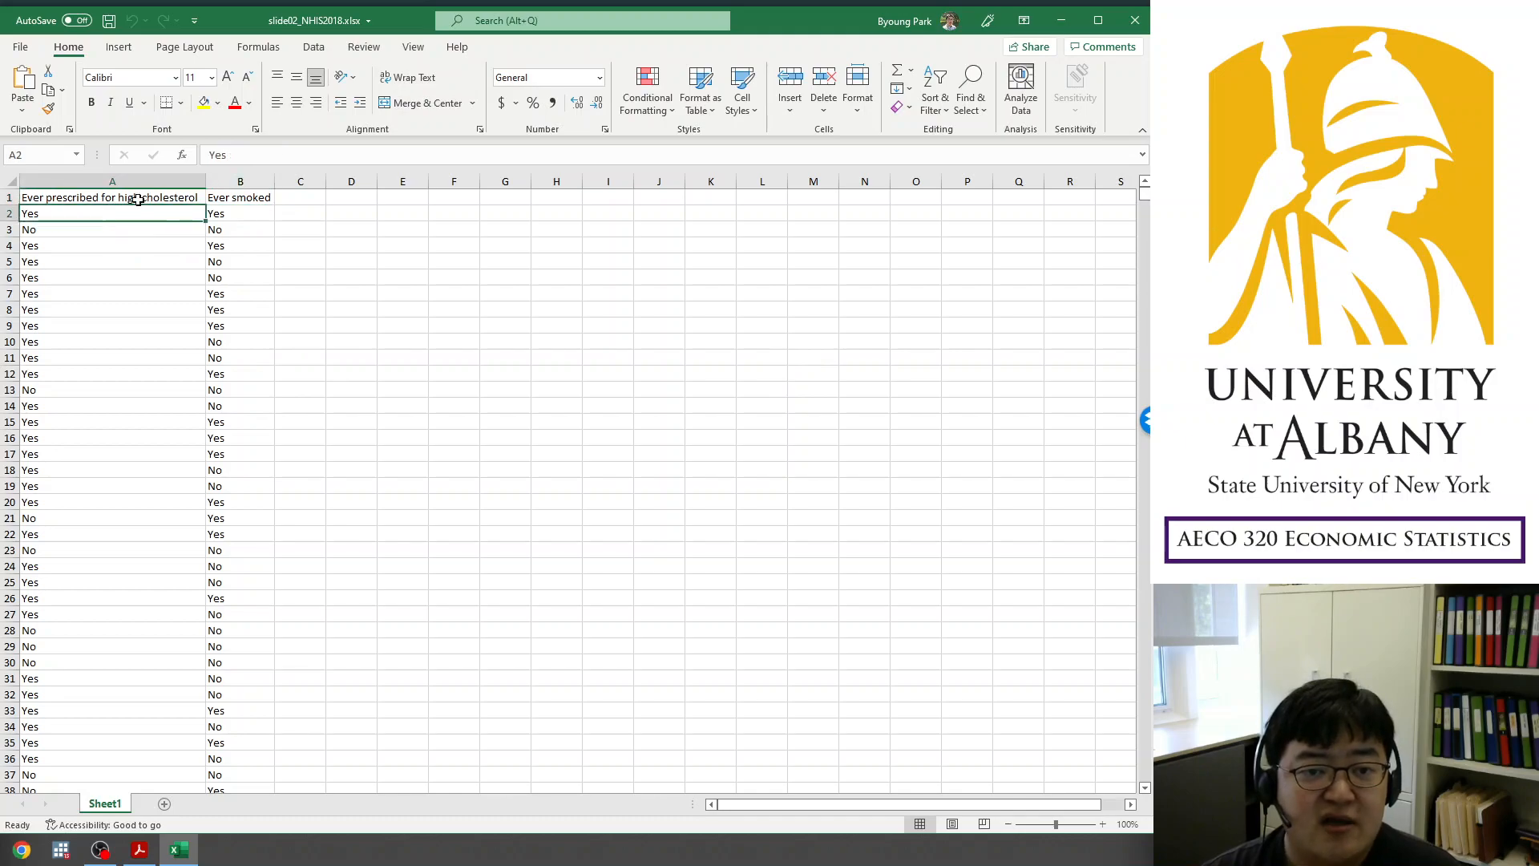
click(229, 201)
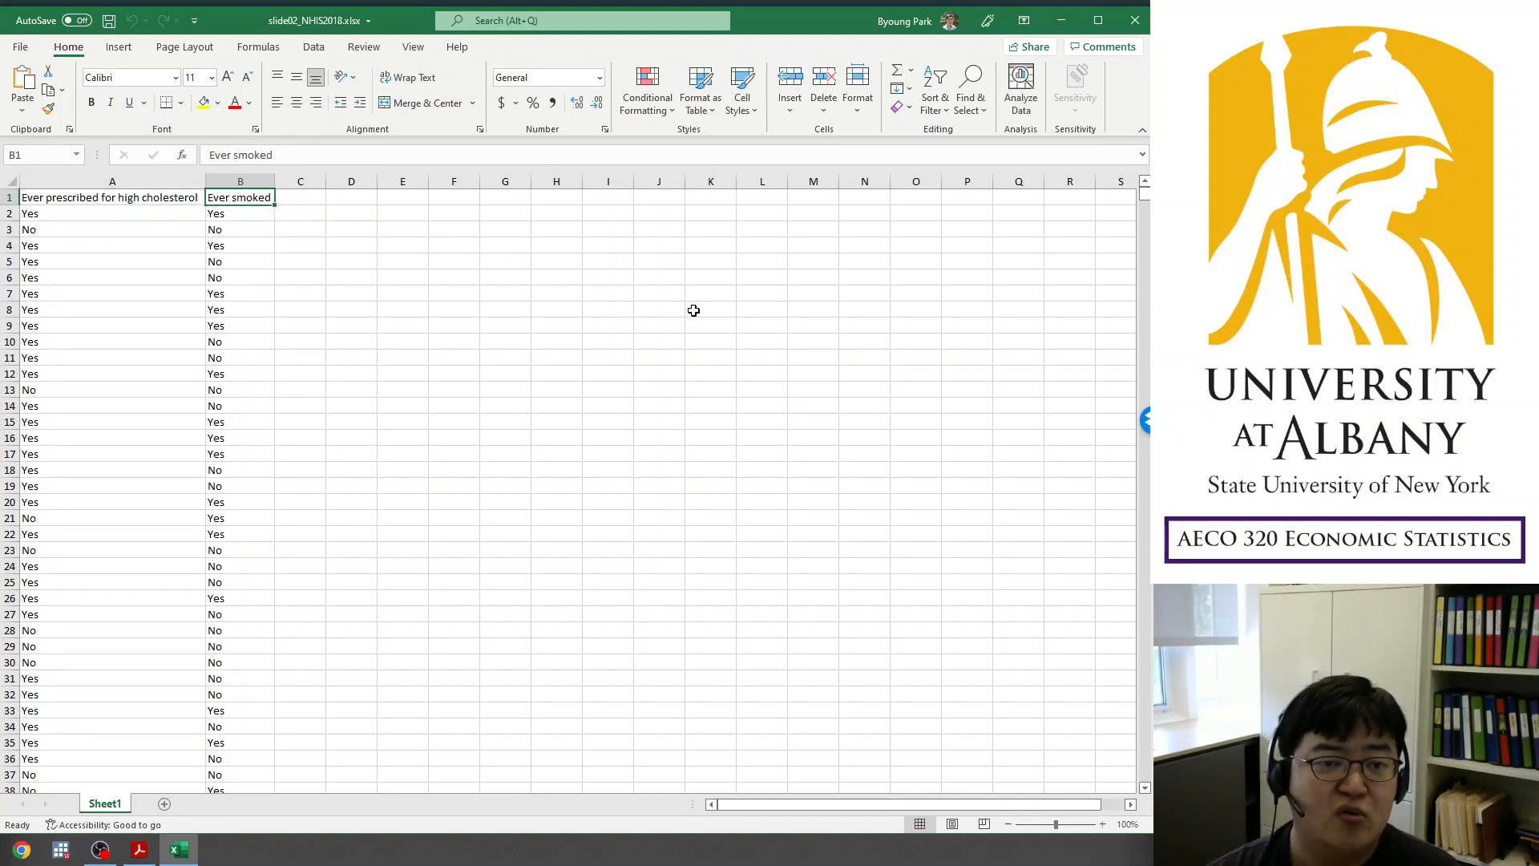
key(Left)
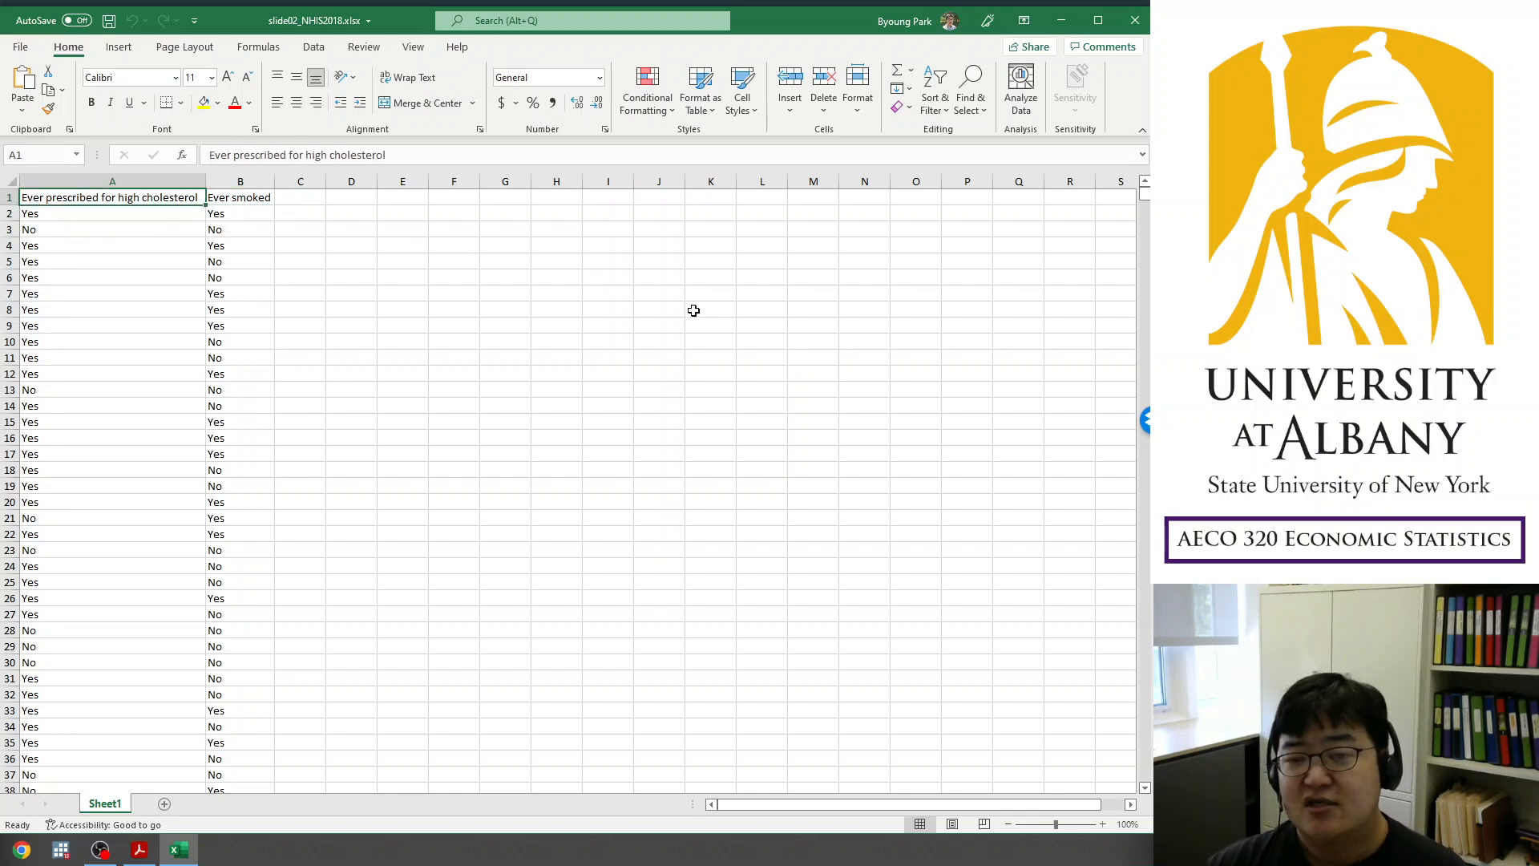
key(Down)
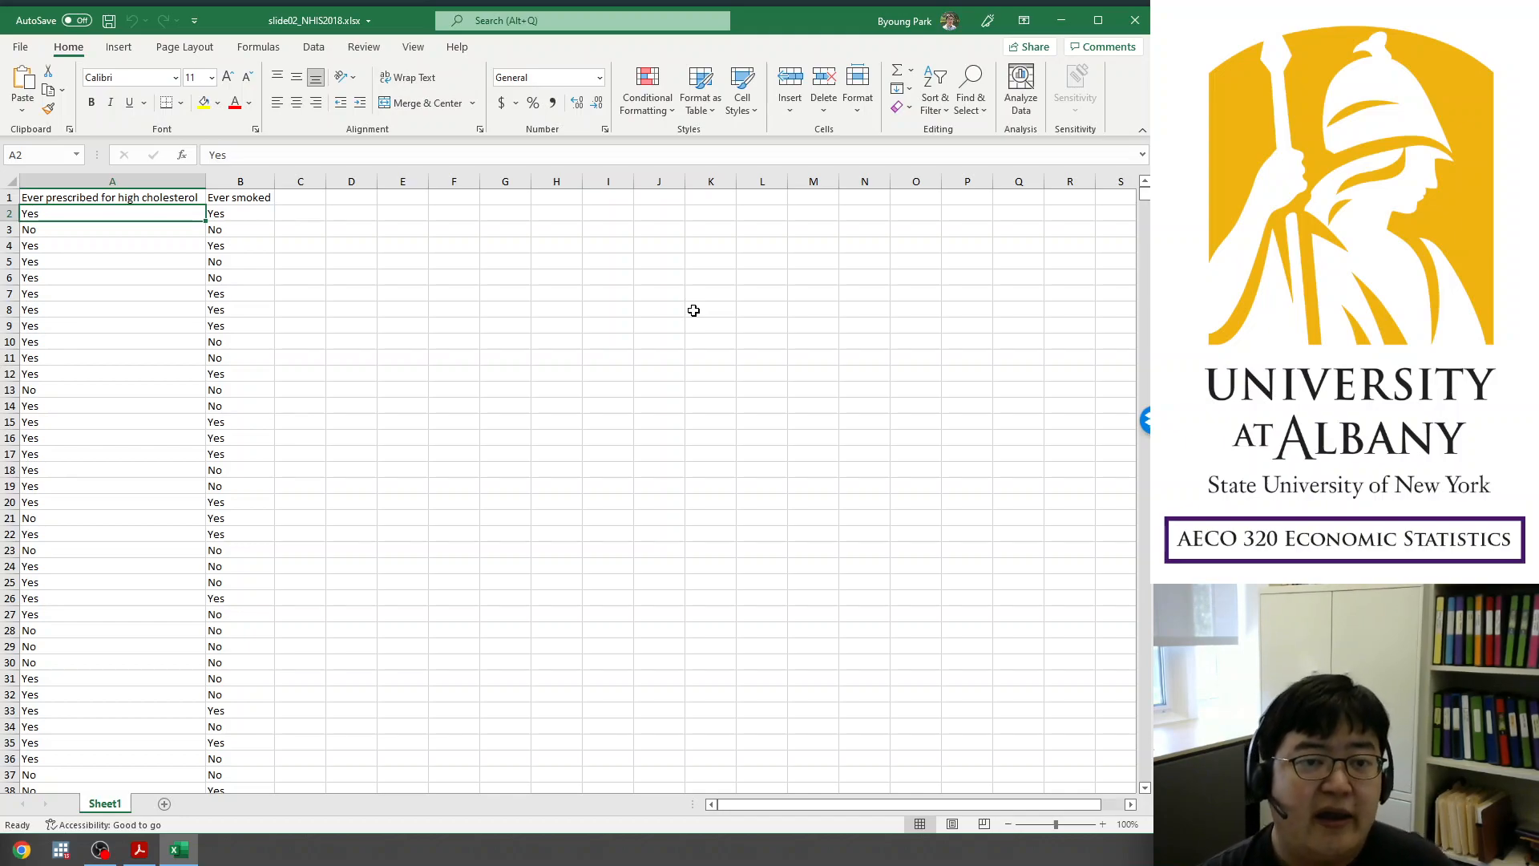
- Examine the individual answers in the first data rows, from row 2 down to row 7
click(11, 215)
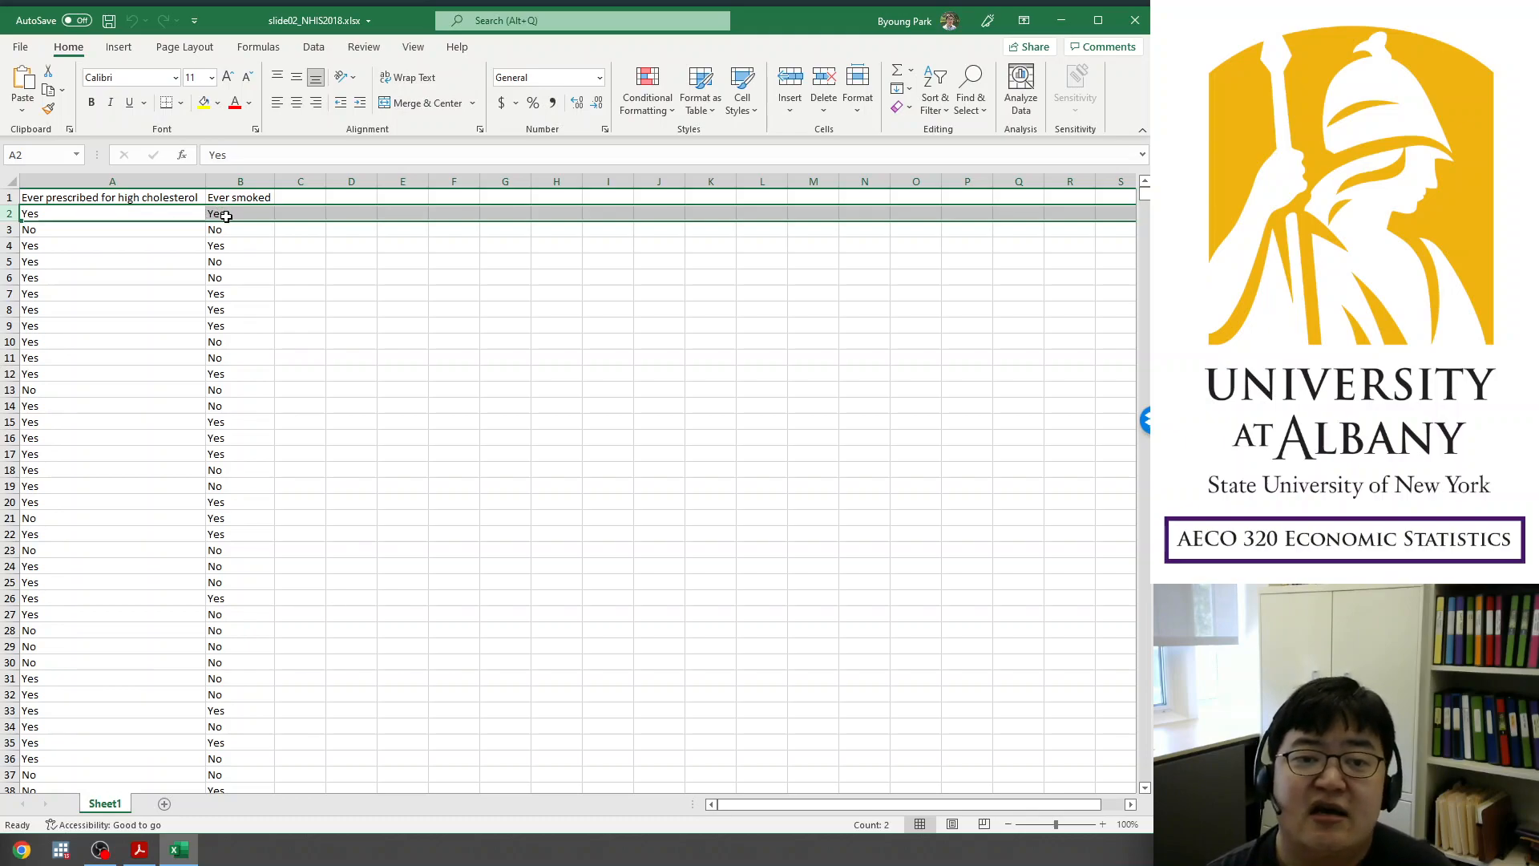
click(53, 239)
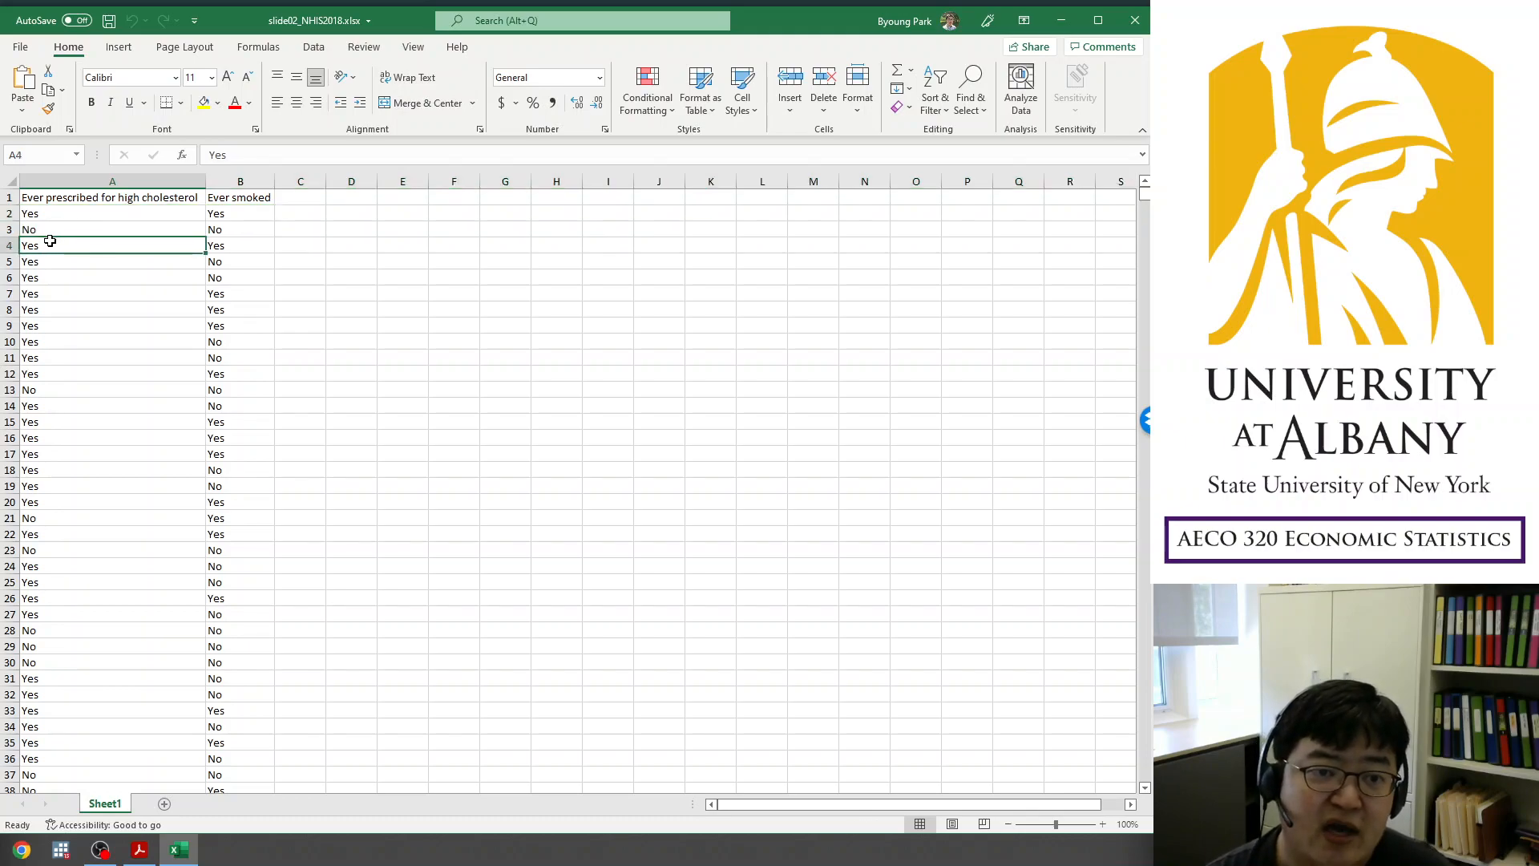
click(9, 229)
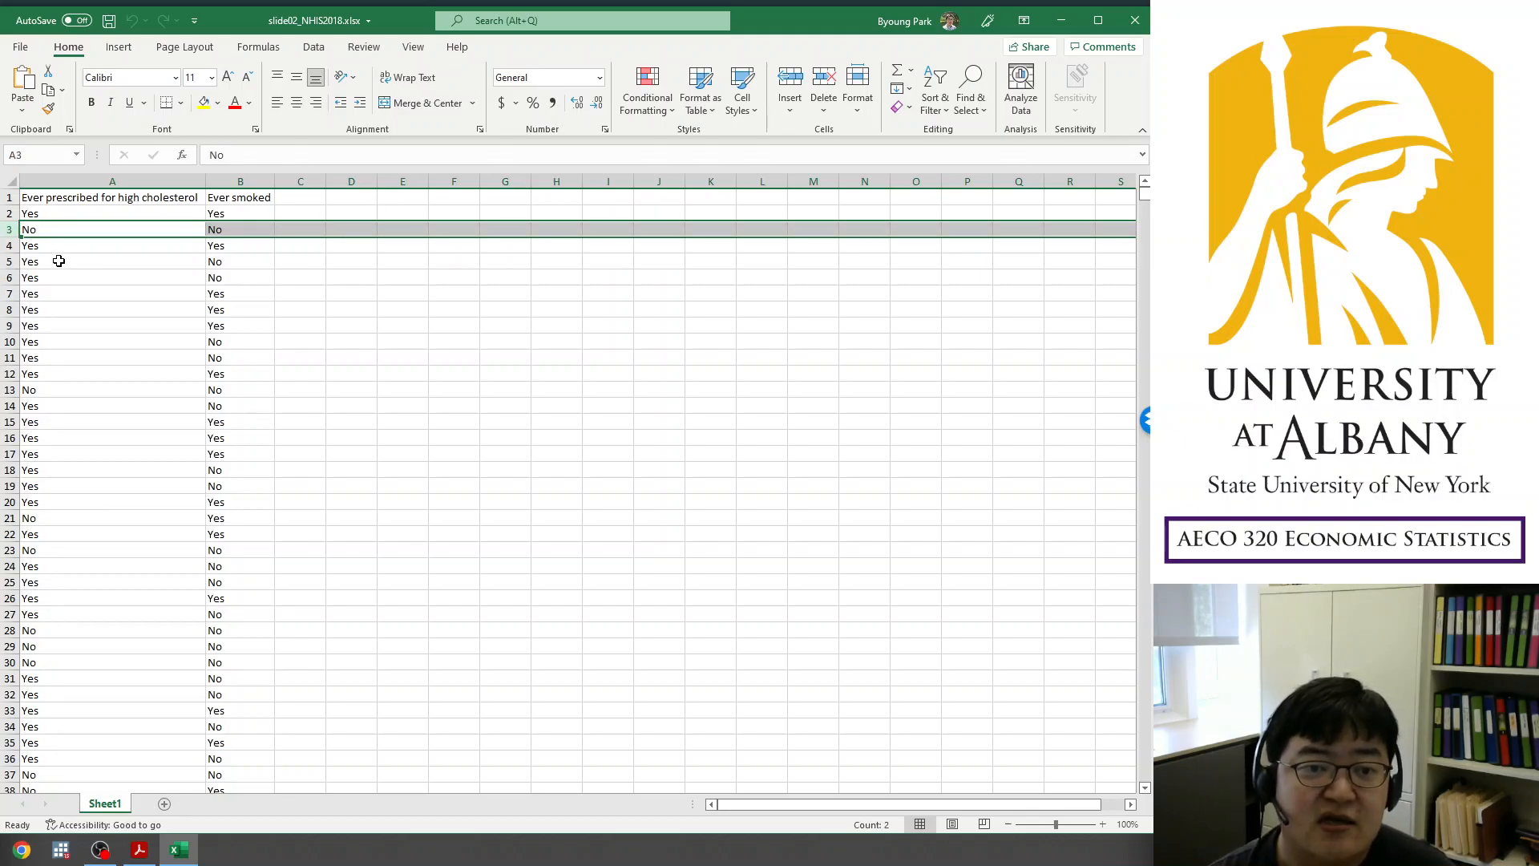
click(125, 296)
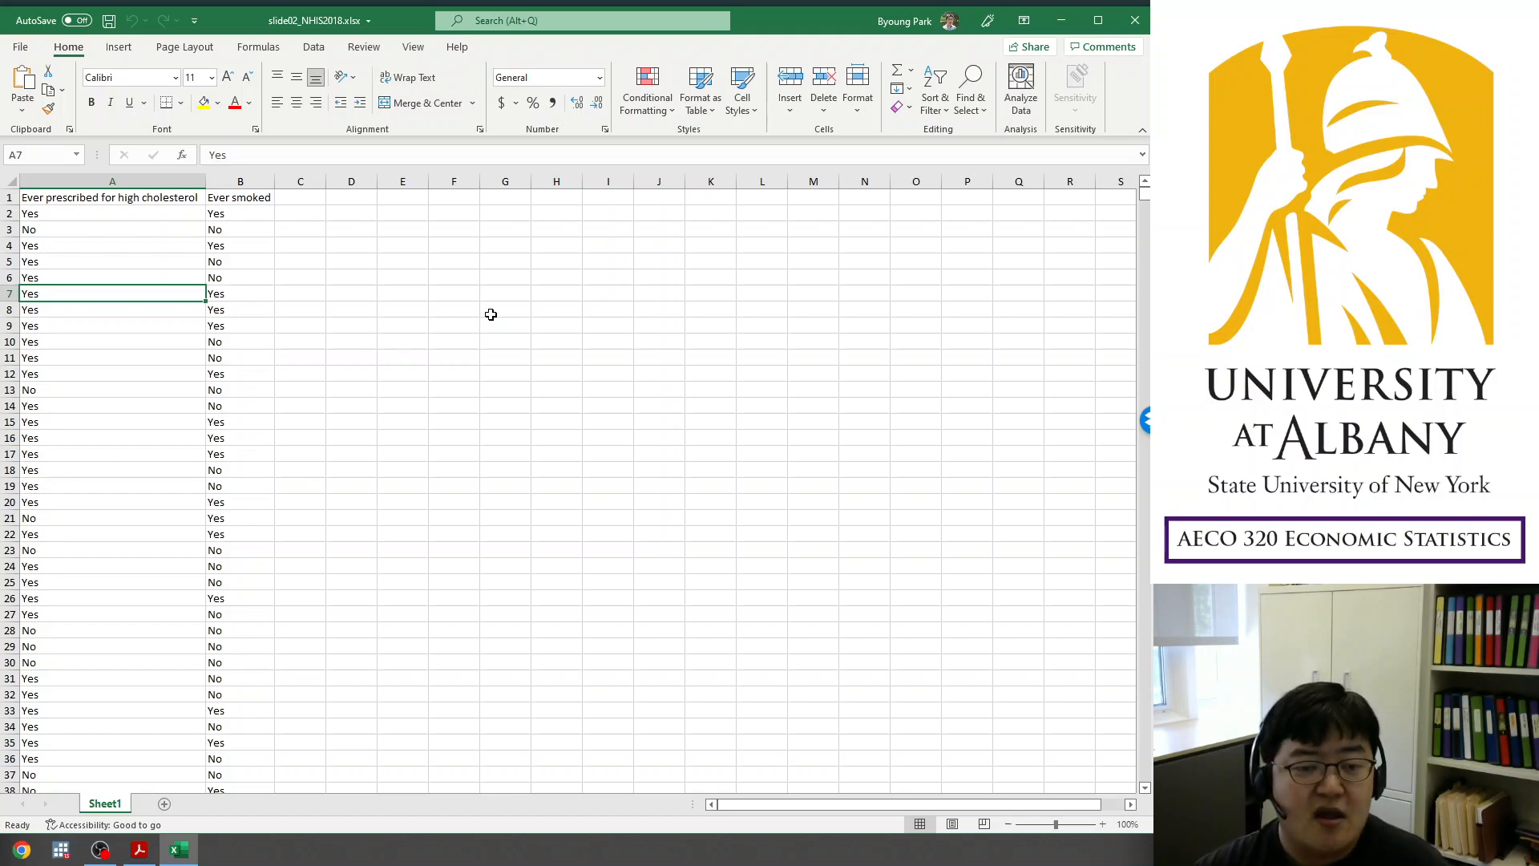
click(222, 274)
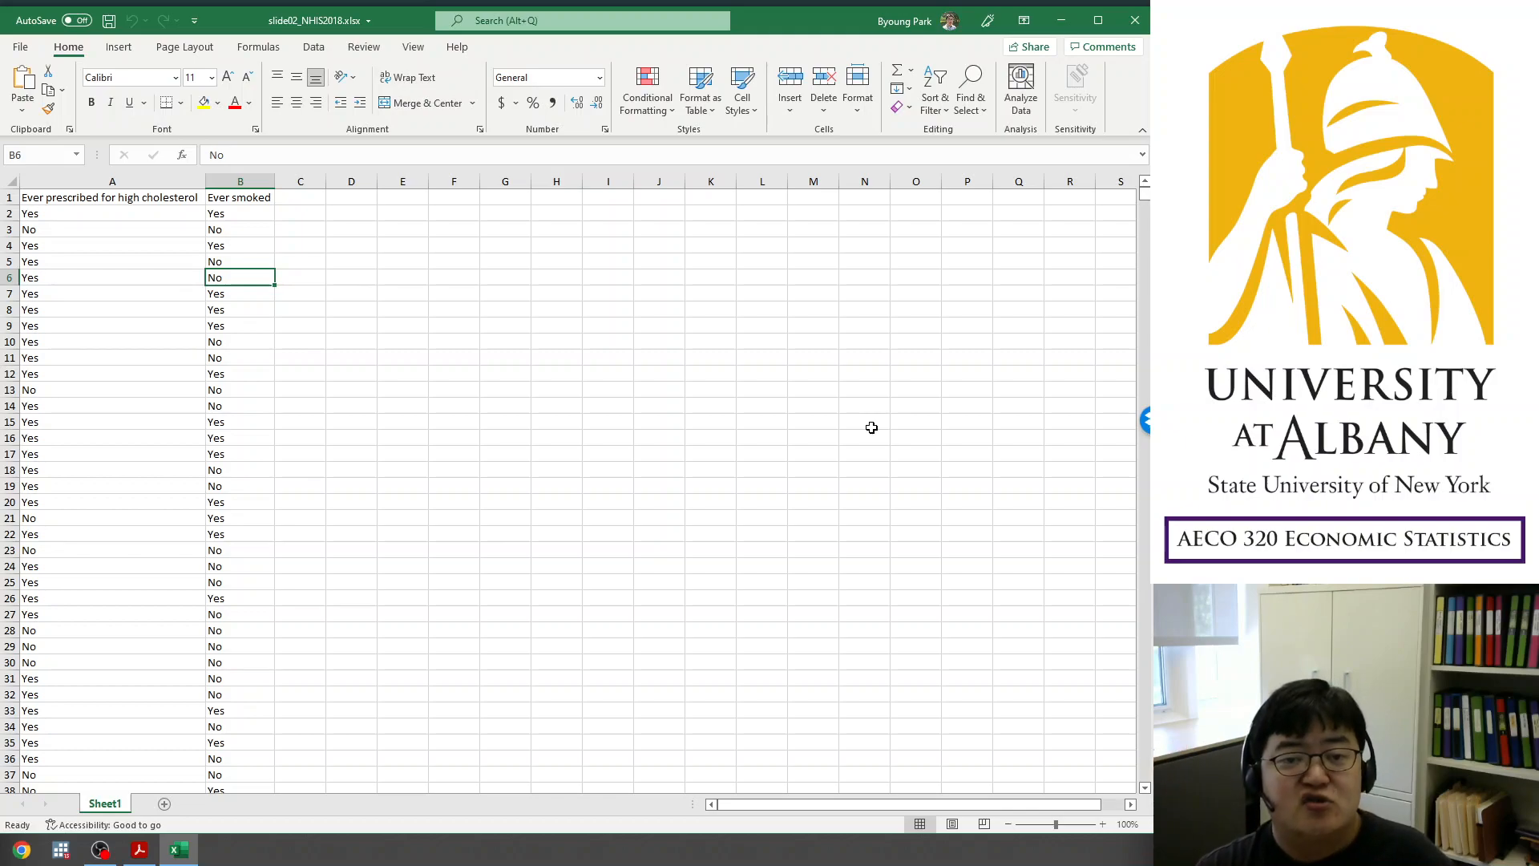
key(Up)
key(Left)
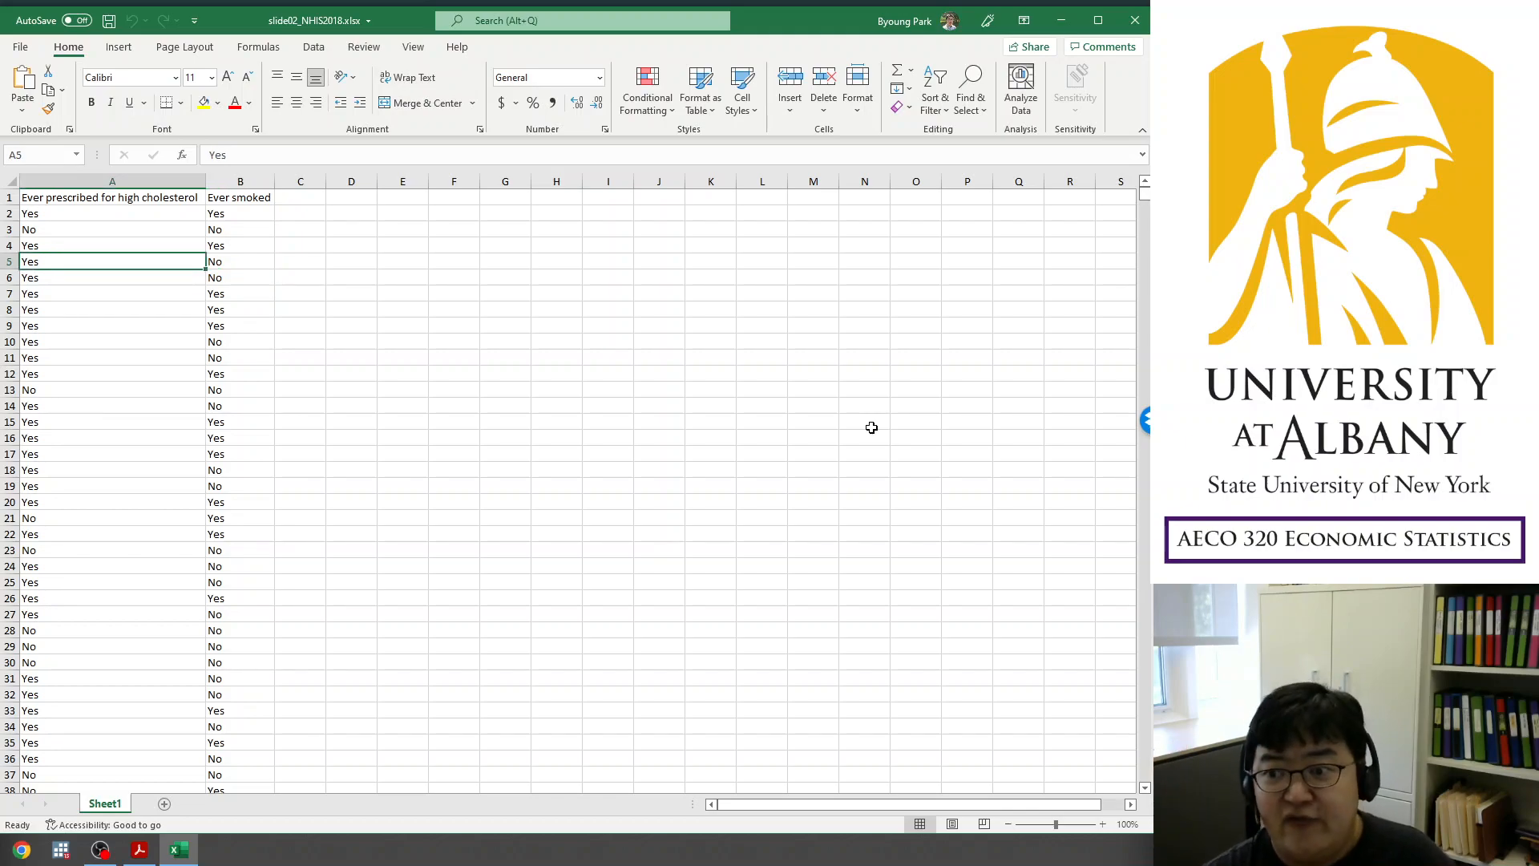
- Go to the last data row, 7889, to check the dataset's extent, and return to cell A1
drag(1145, 196, 1145, 774)
click(61, 776)
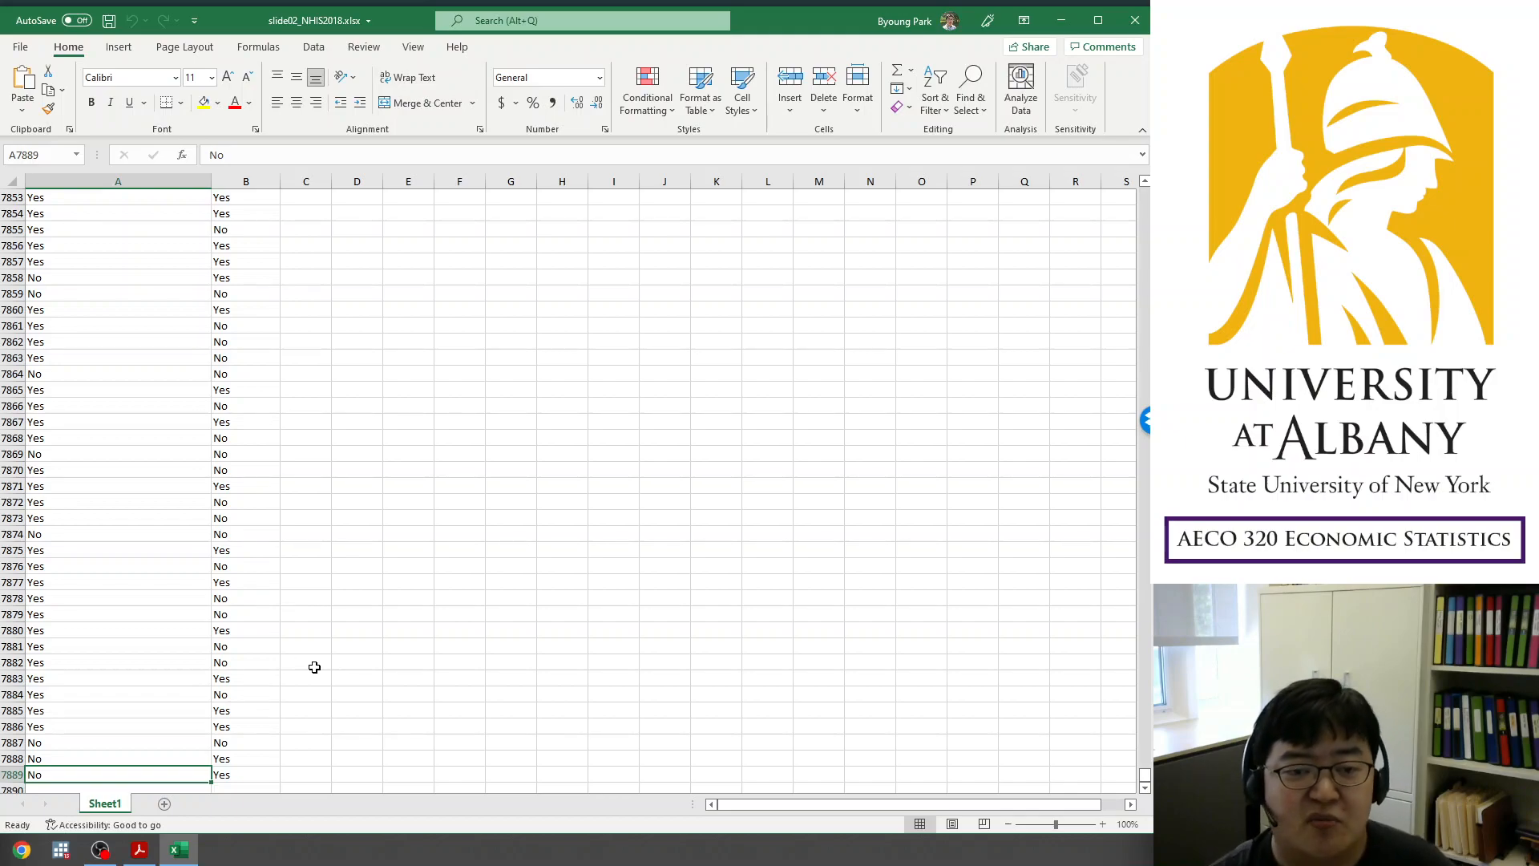
key(ctrl+Home)
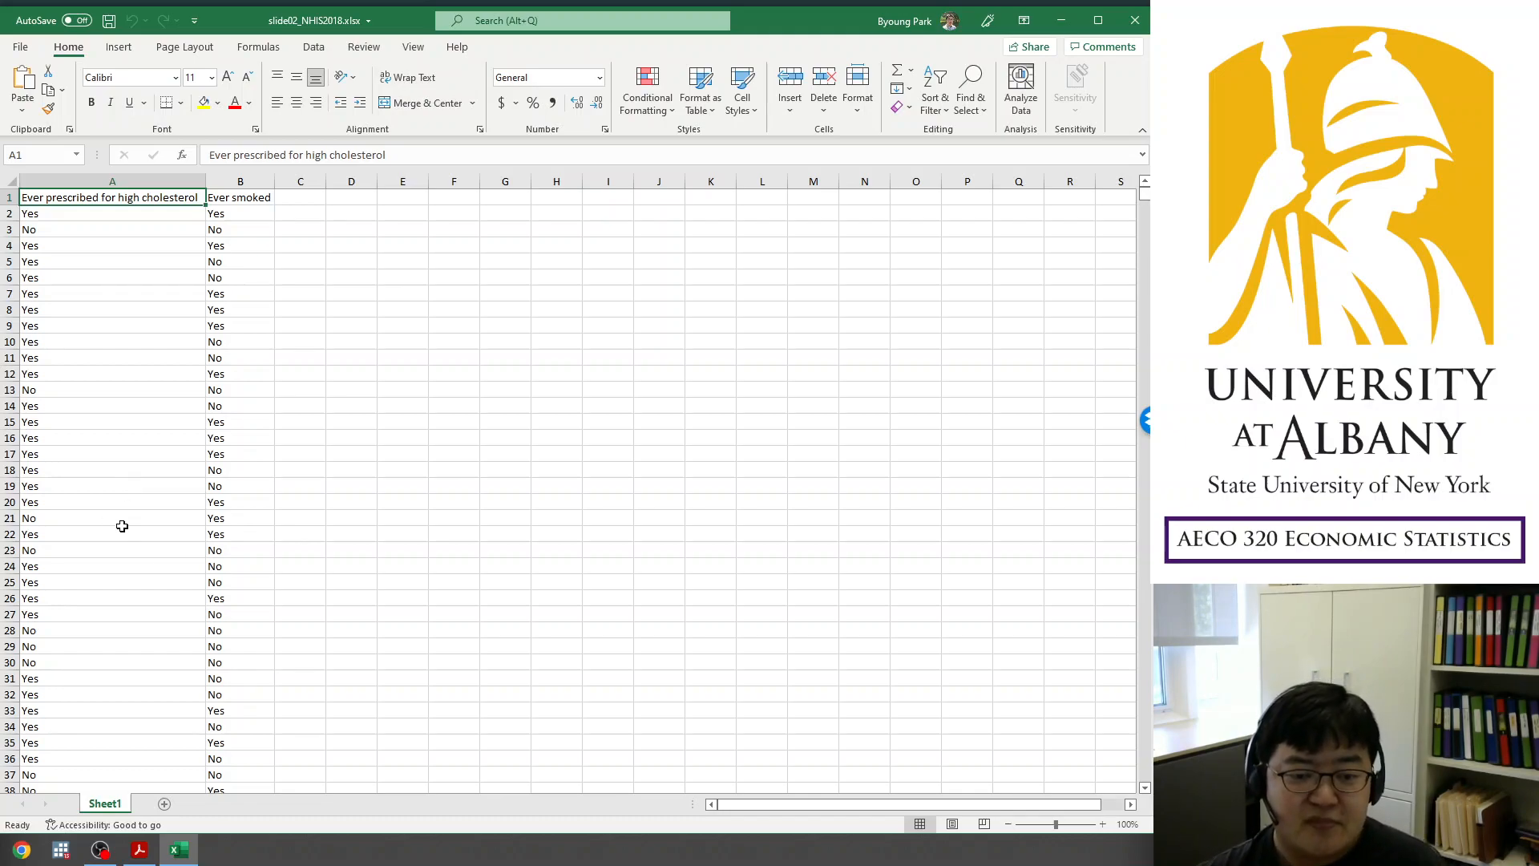
- Switch to the PDF slides and advance to slide 16, which defines the basic events
mouse_move(145, 852)
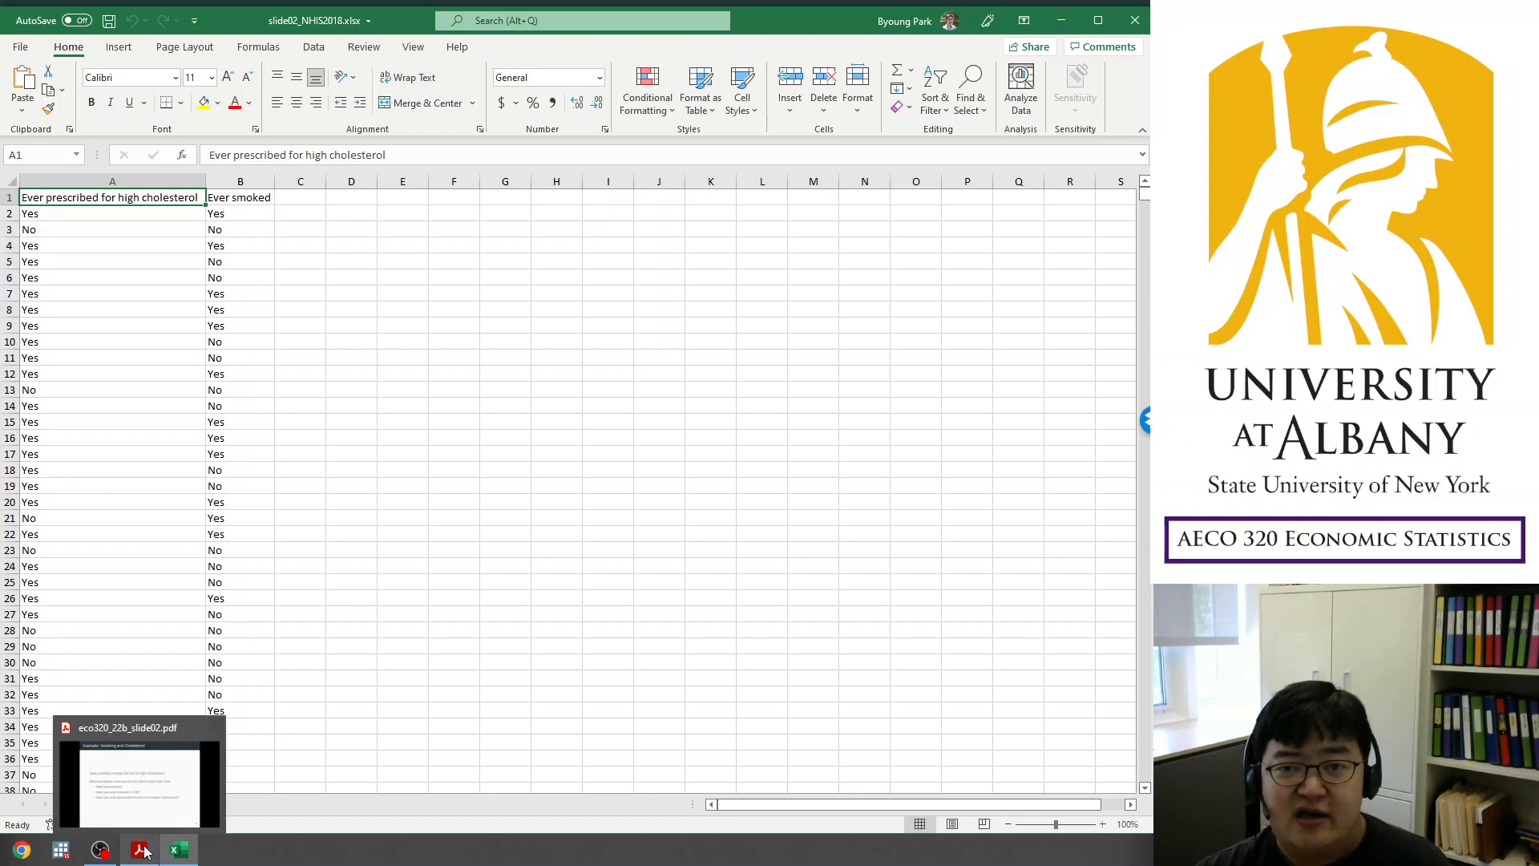
click(145, 851)
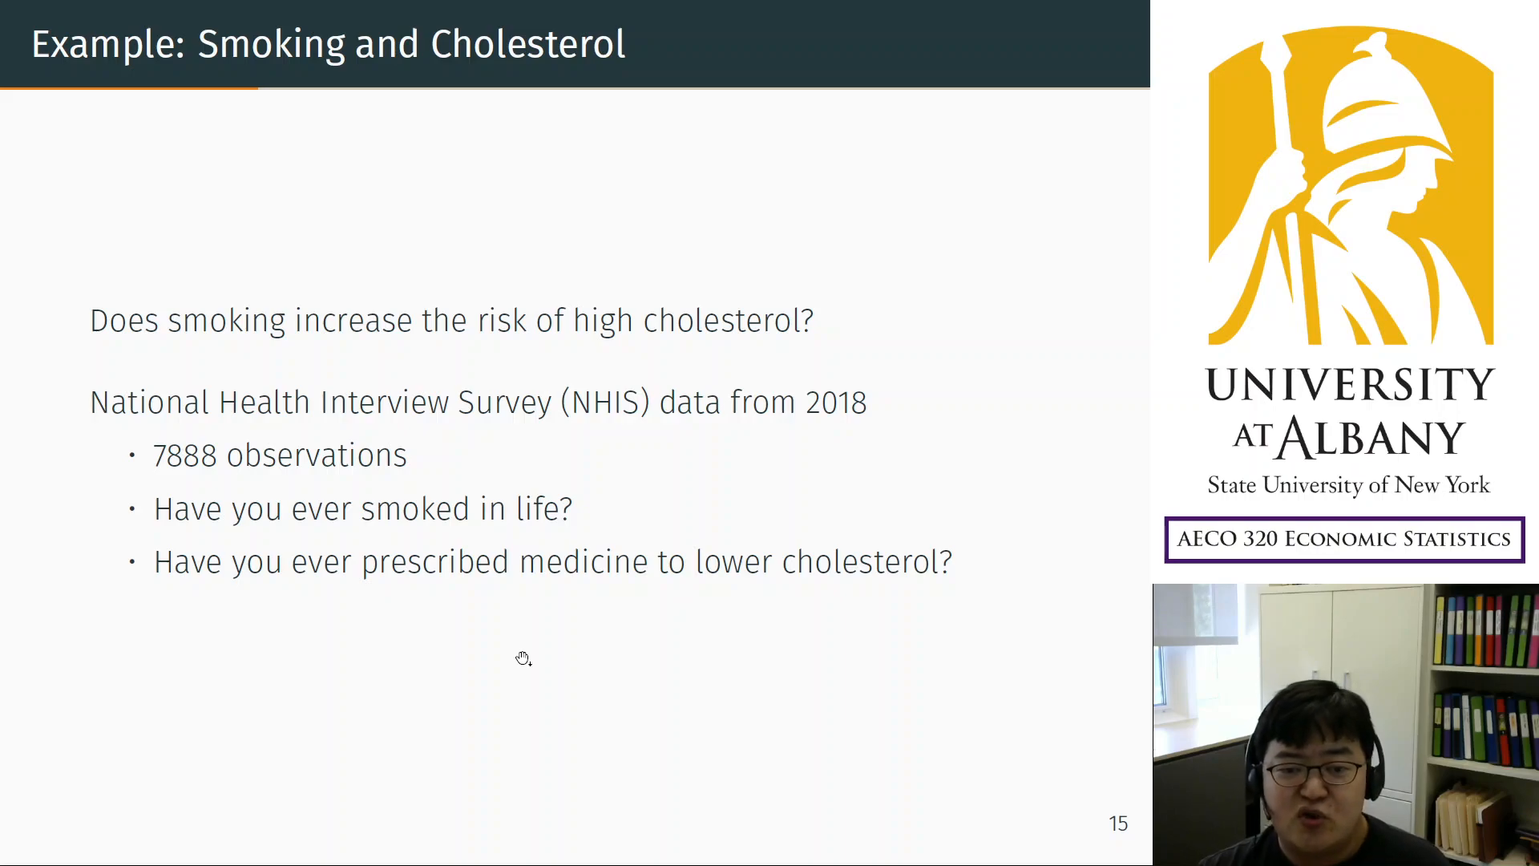
key(Right)
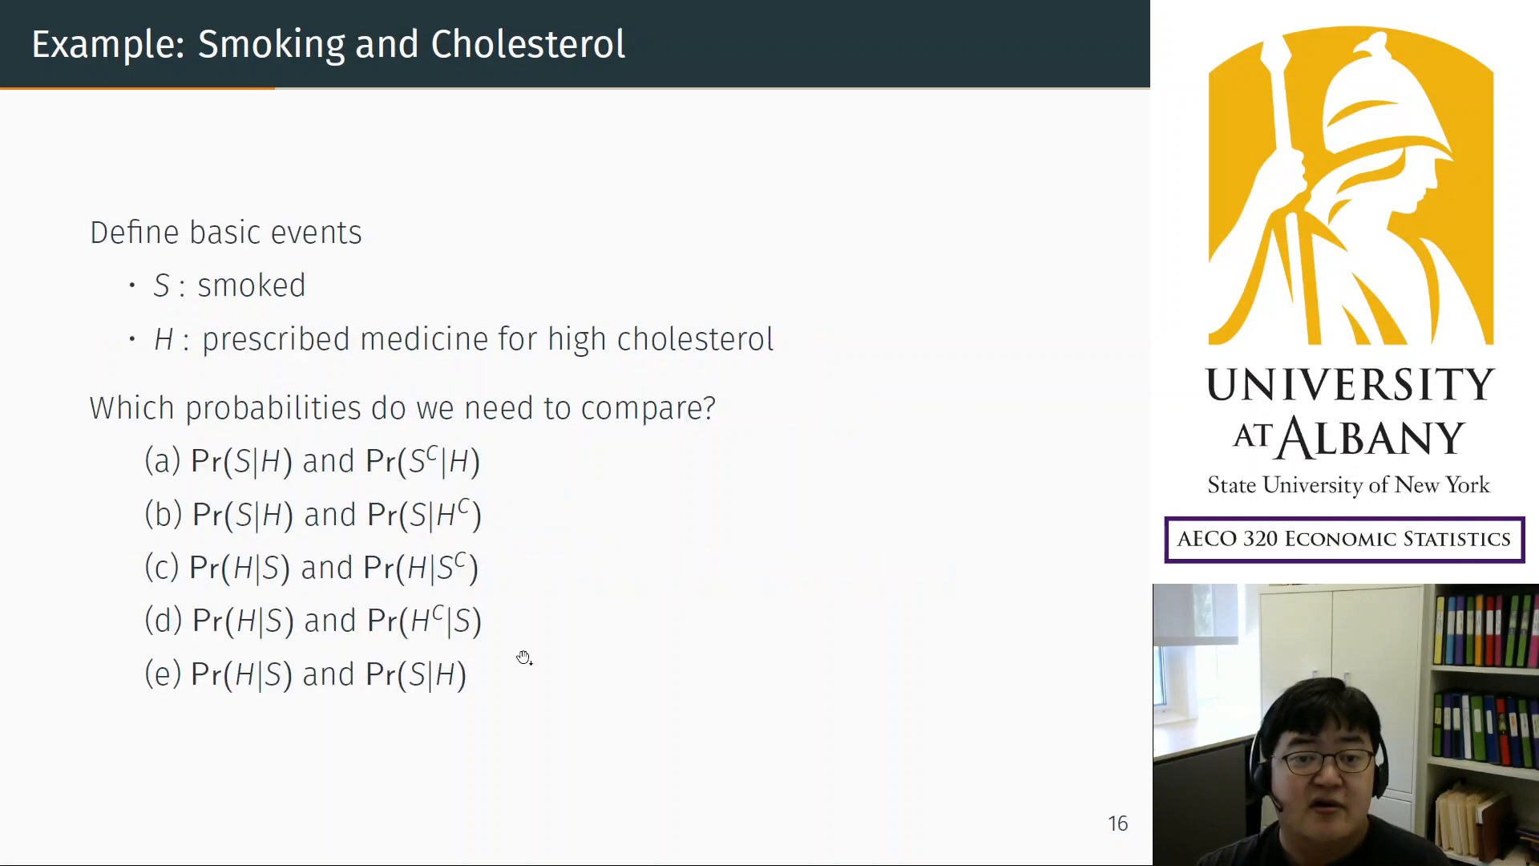
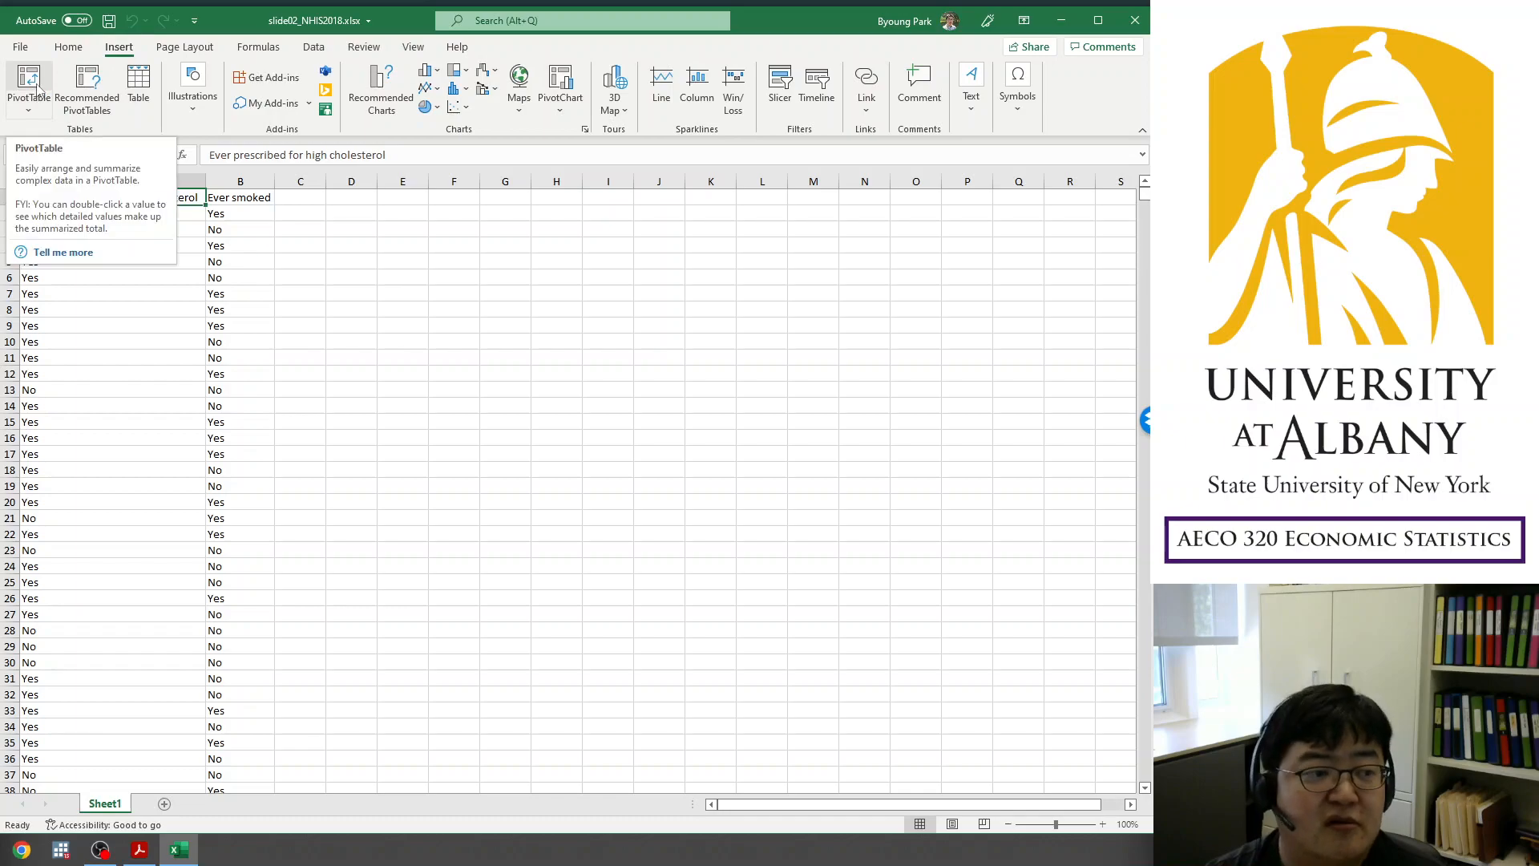
- Create a PivotTable from Sheet1!$A$1:$B$7889 on a new worksheet and add the Ever smoked and Ever prescribed for high cholesterol fields
click(38, 90)
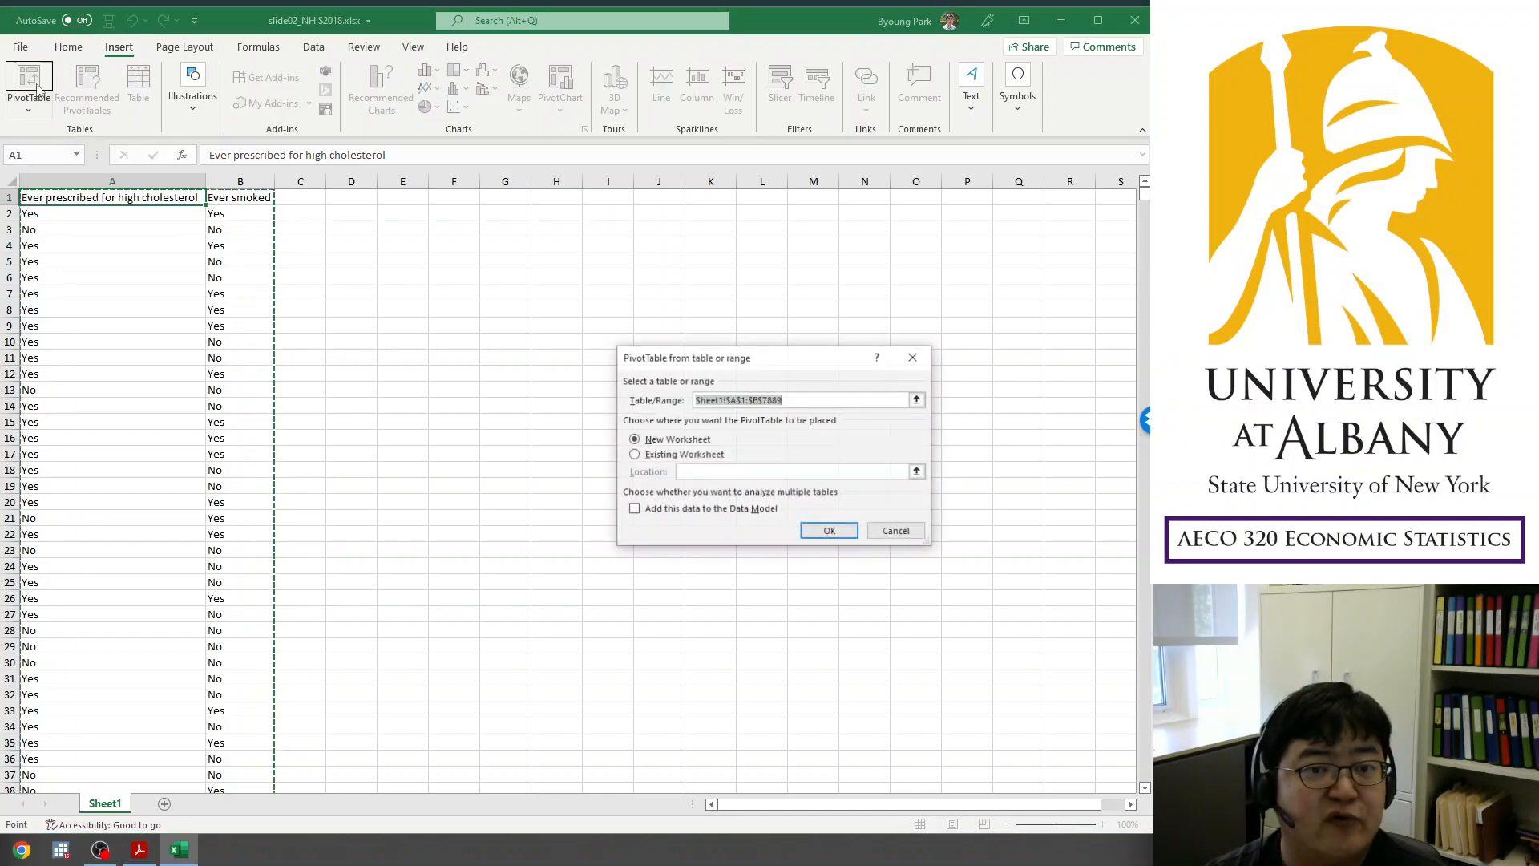
click(830, 533)
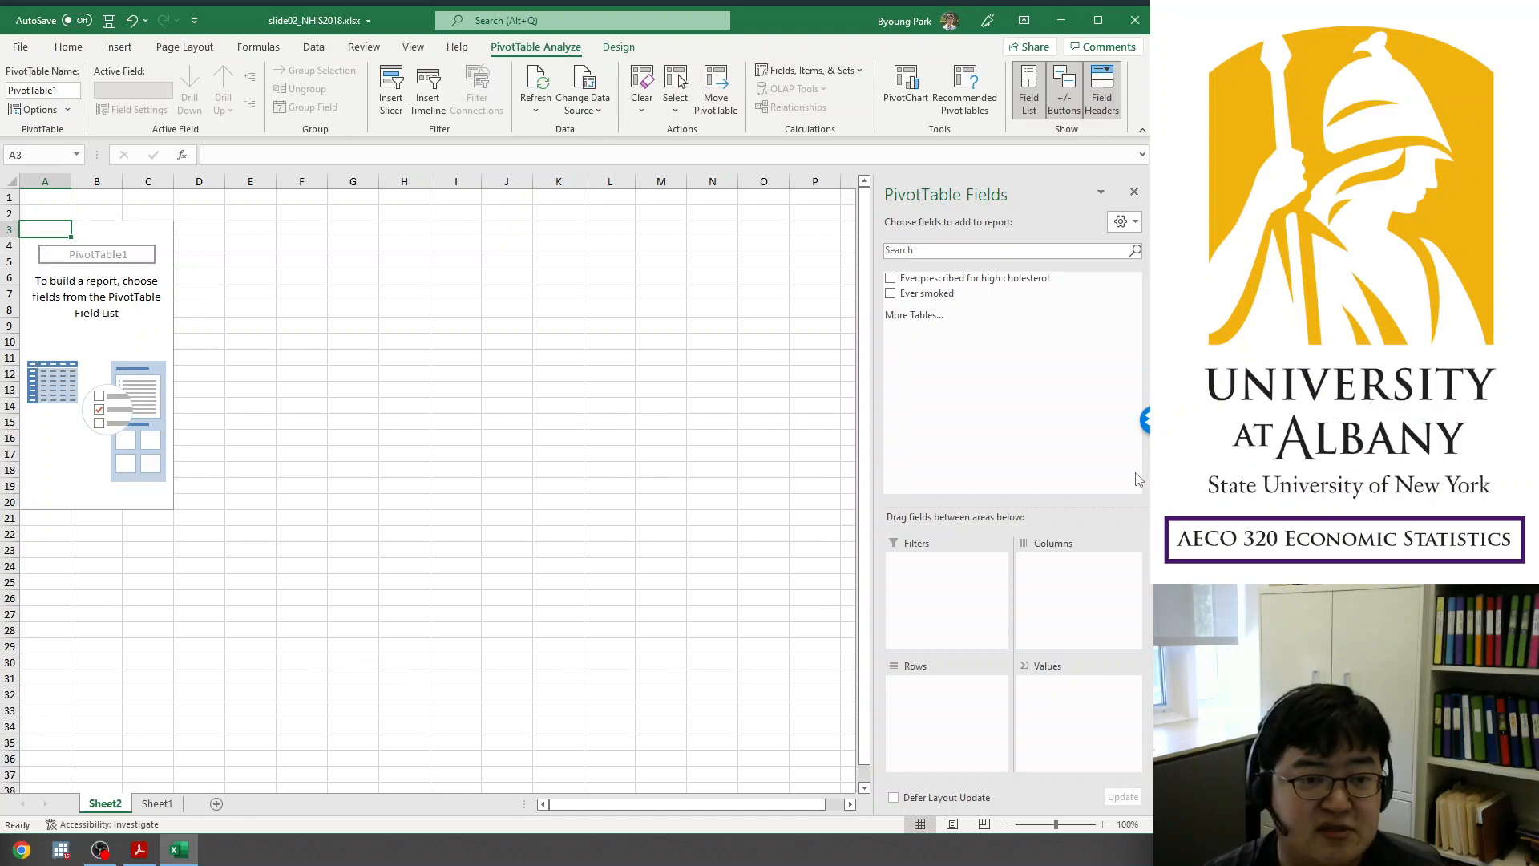
click(890, 295)
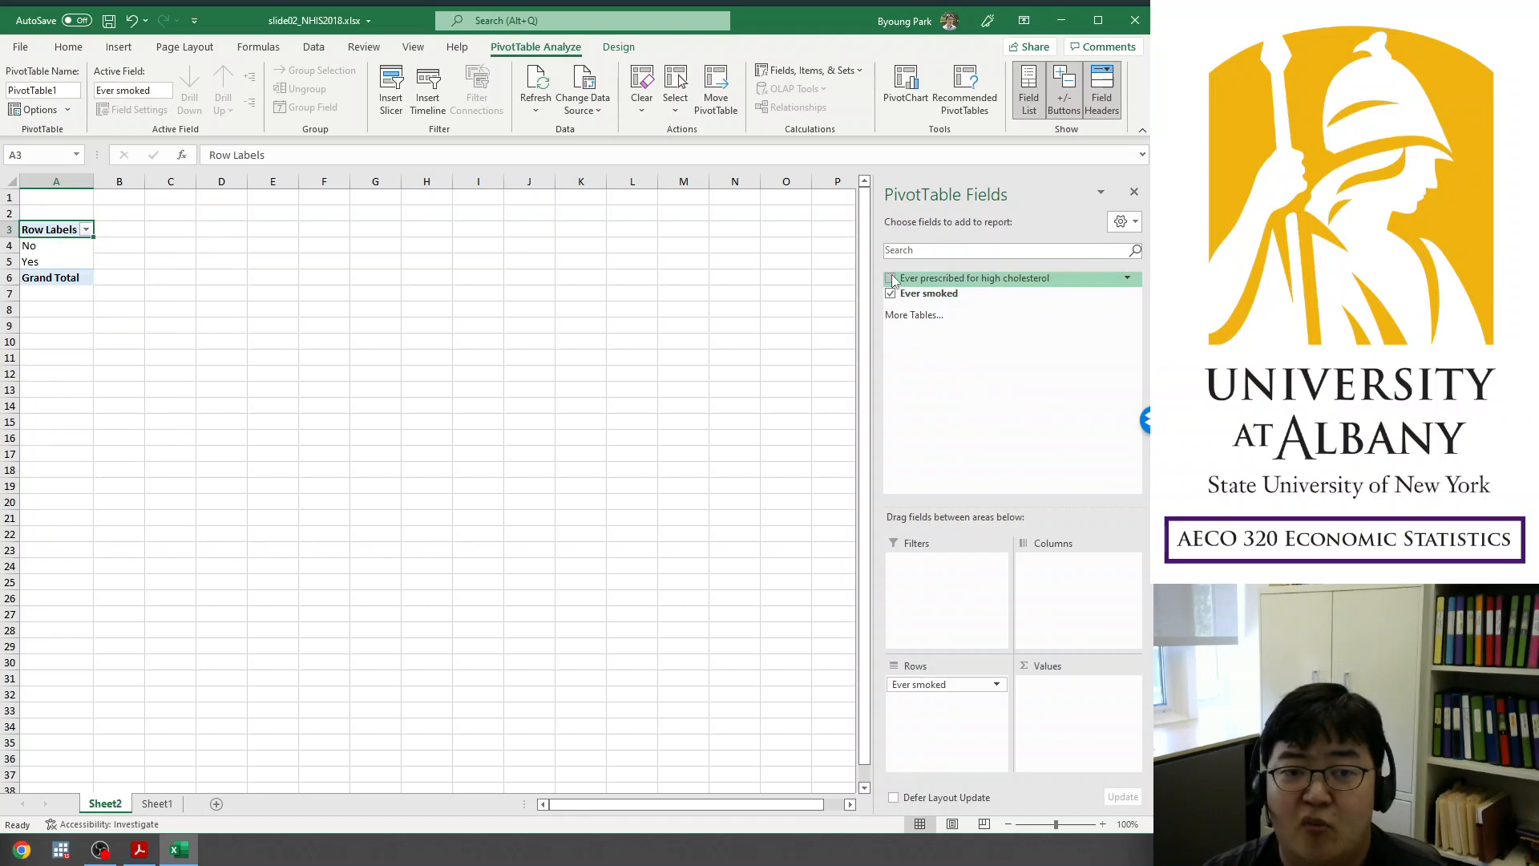
click(893, 280)
- Arrange the PivotTable with Ever prescribed for high cholesterol in rows, Ever smoked in columns and Count of Ever smoked as values
mouse_move(946, 279)
mouse_down()
mouse_move(1074, 513)
mouse_move(938, 299)
mouse_move(954, 303)
mouse_up()
drag(946, 701, 1095, 602)
drag(922, 295, 1075, 722)
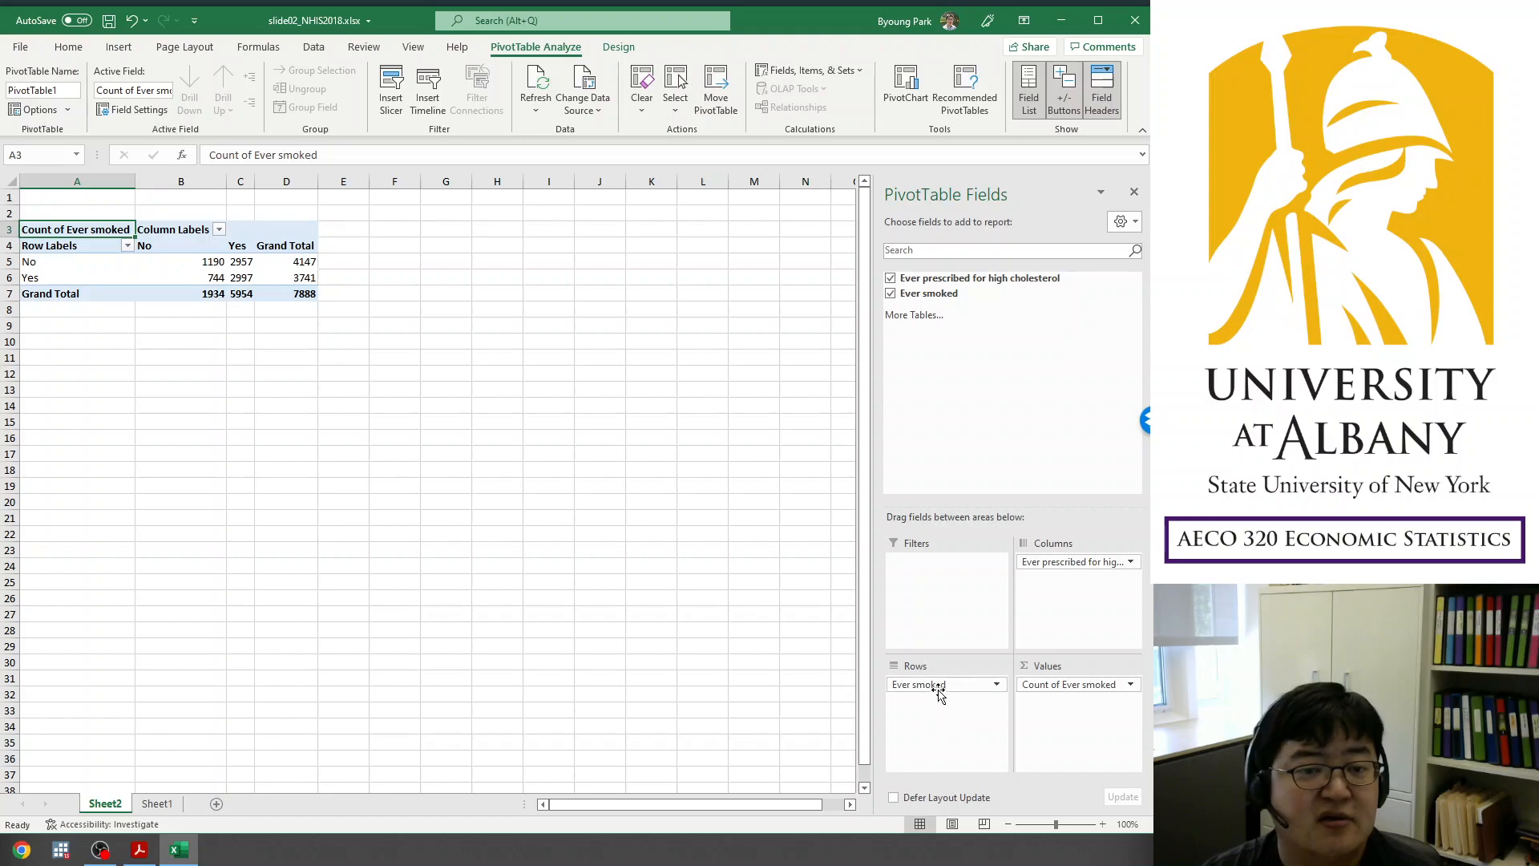
drag(922, 686, 978, 712)
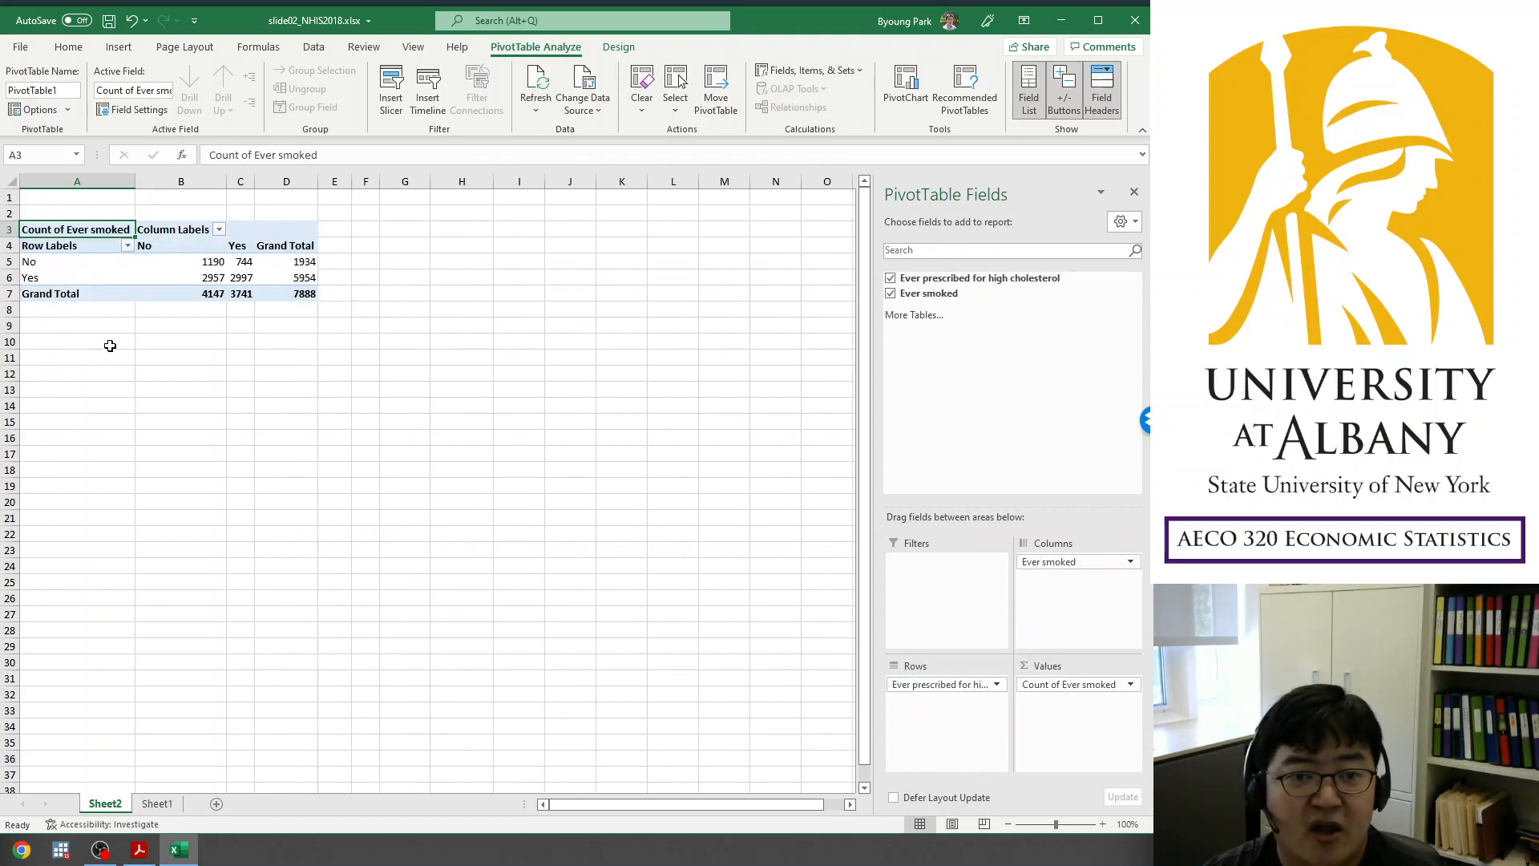
- Examine the PivotTable's Yes and No row labels, column labels and the four joint counts in B5:C6
click(33, 278)
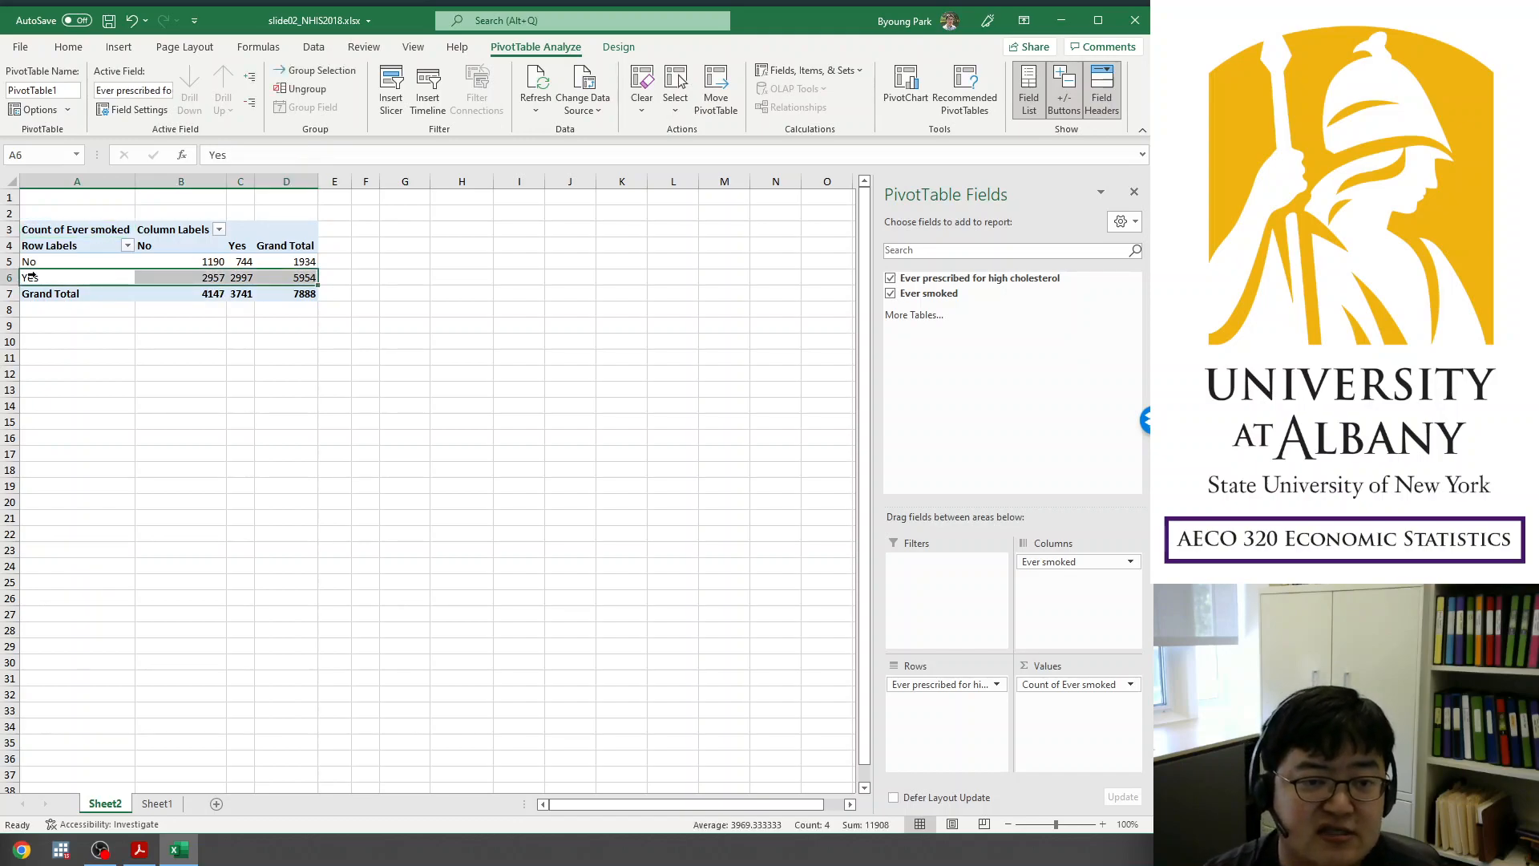
click(29, 260)
click(48, 280)
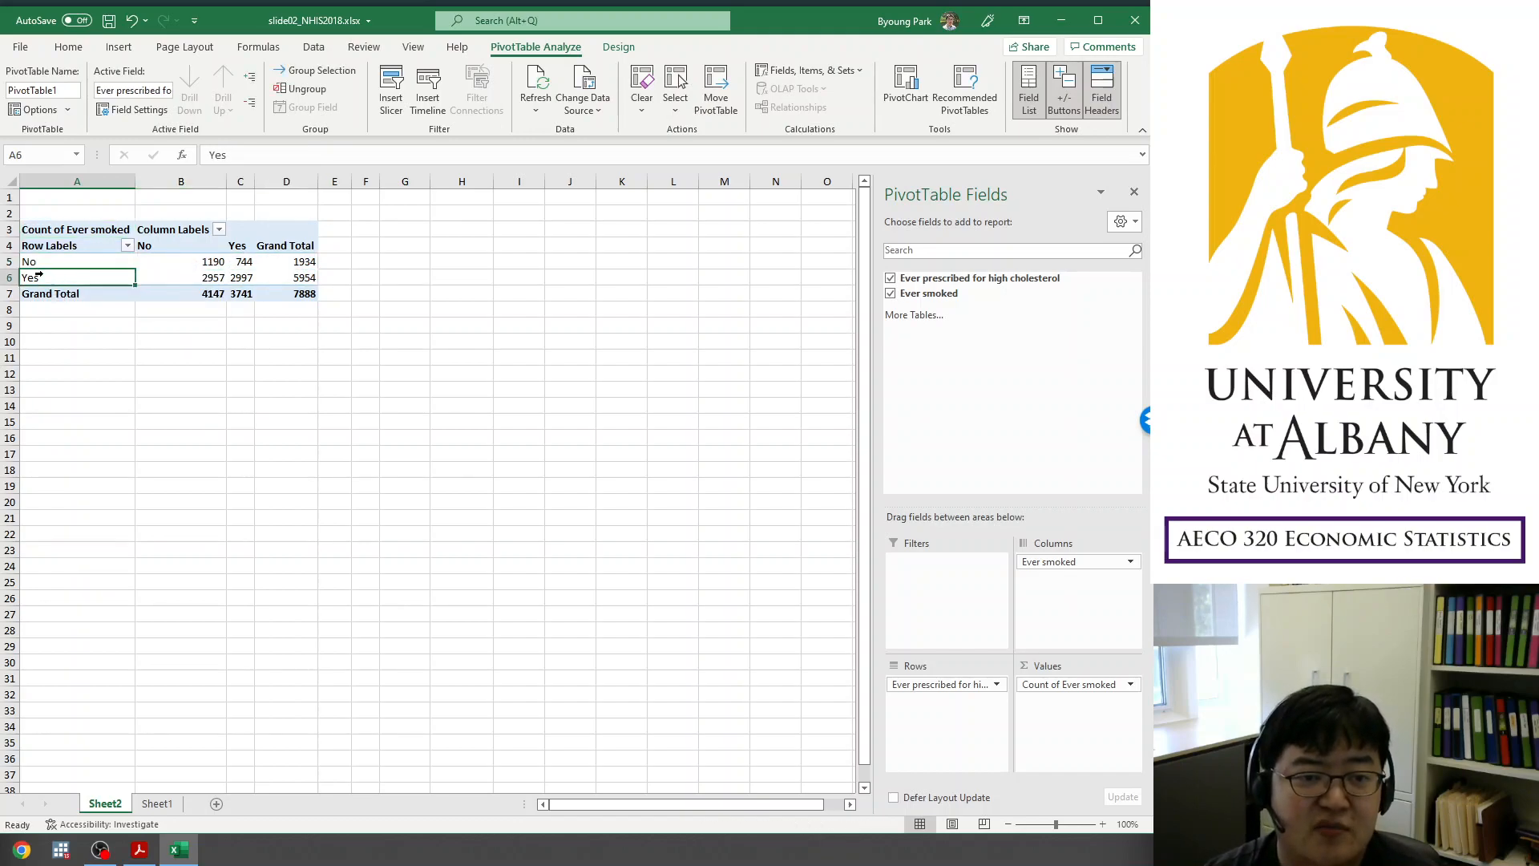
click(35, 262)
click(174, 246)
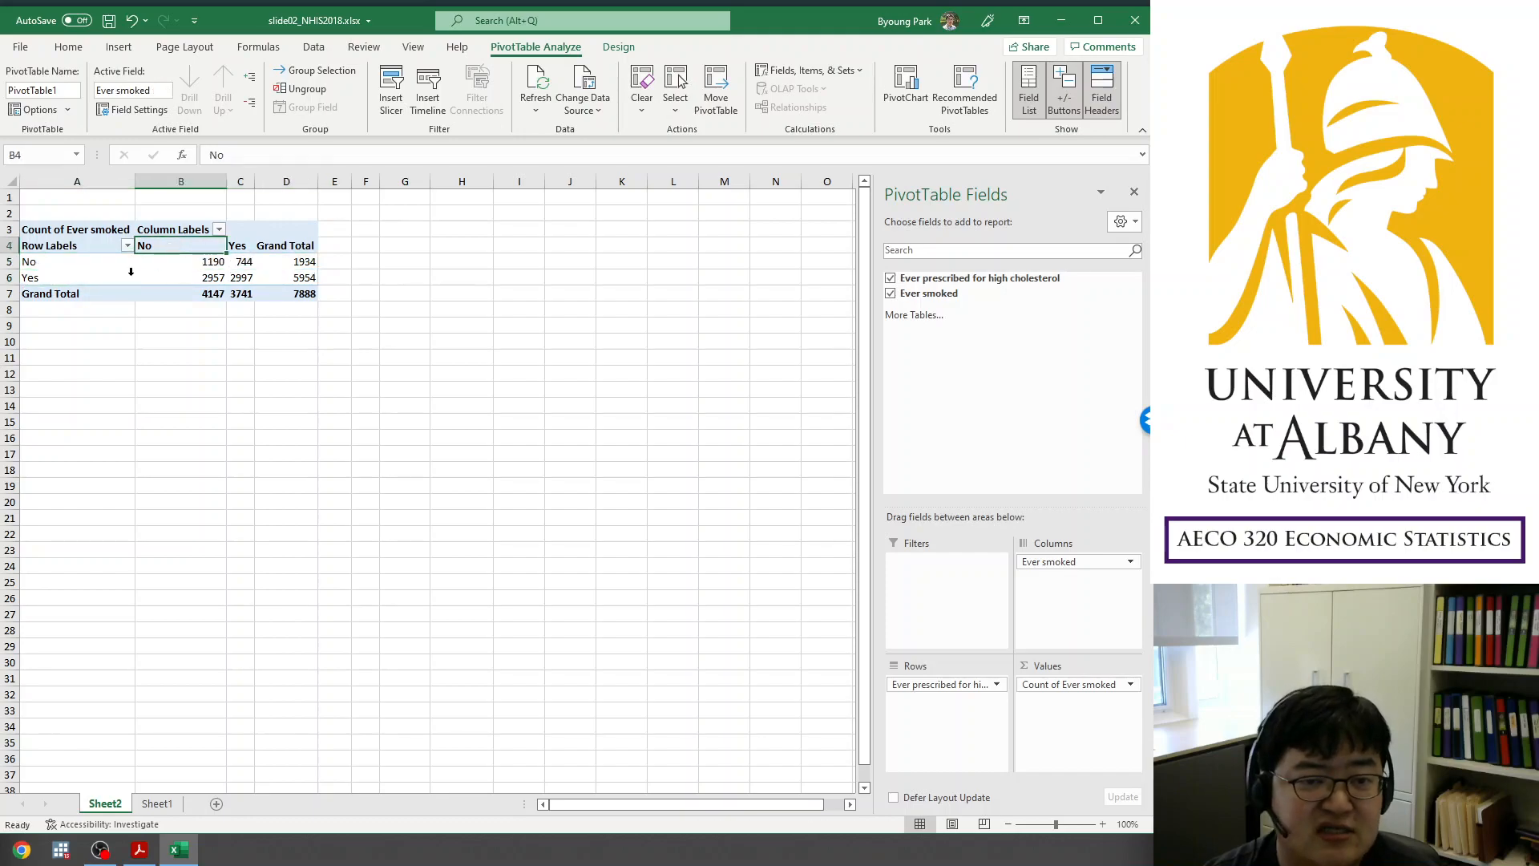
click(23, 260)
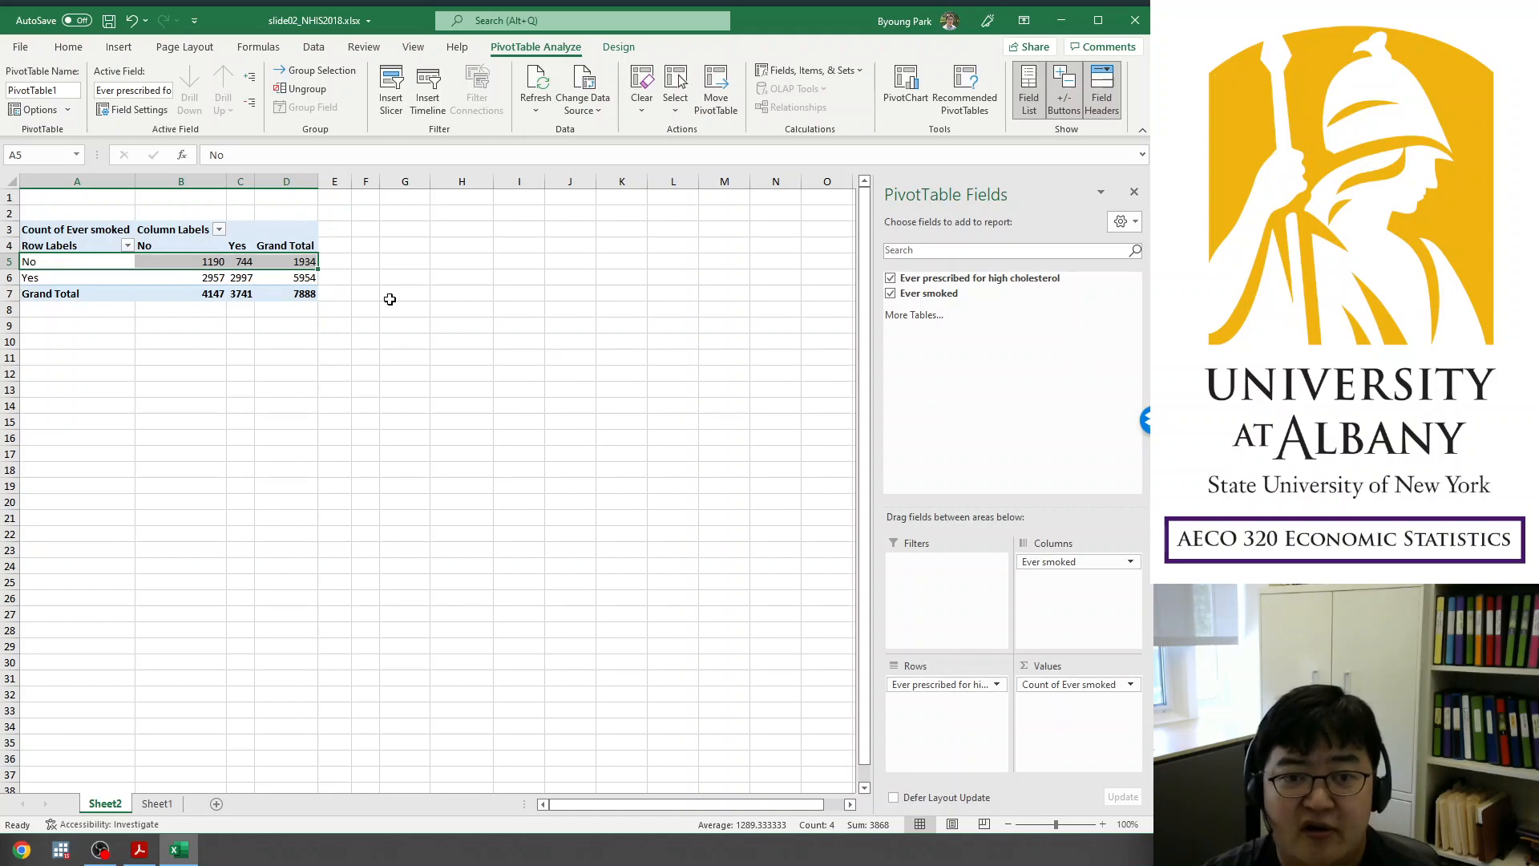
click(149, 247)
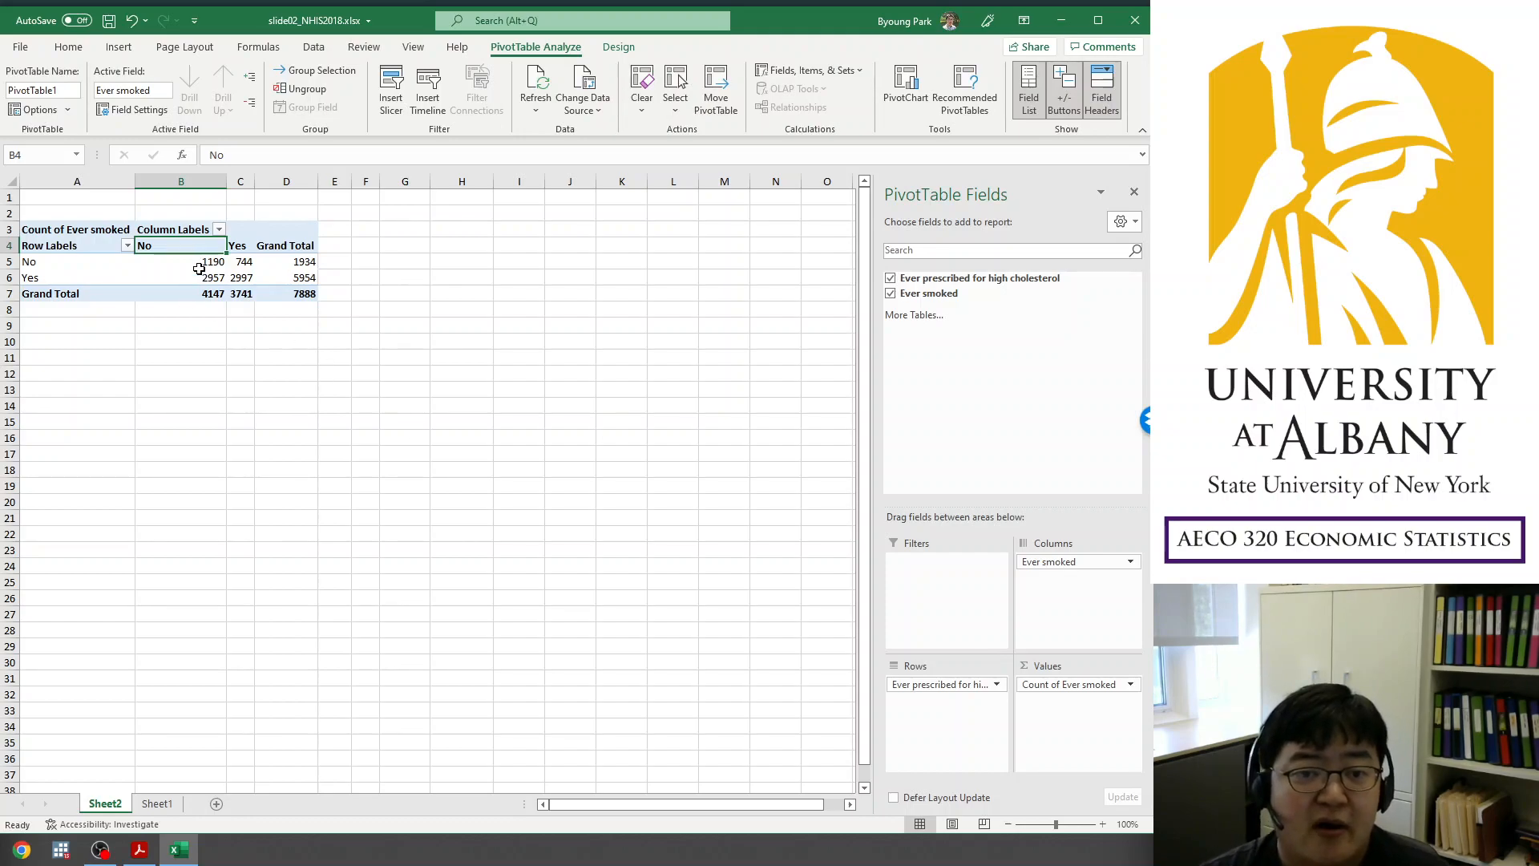
mouse_move(195, 254)
mouse_down()
mouse_move(191, 280)
mouse_move(194, 266)
mouse_up()
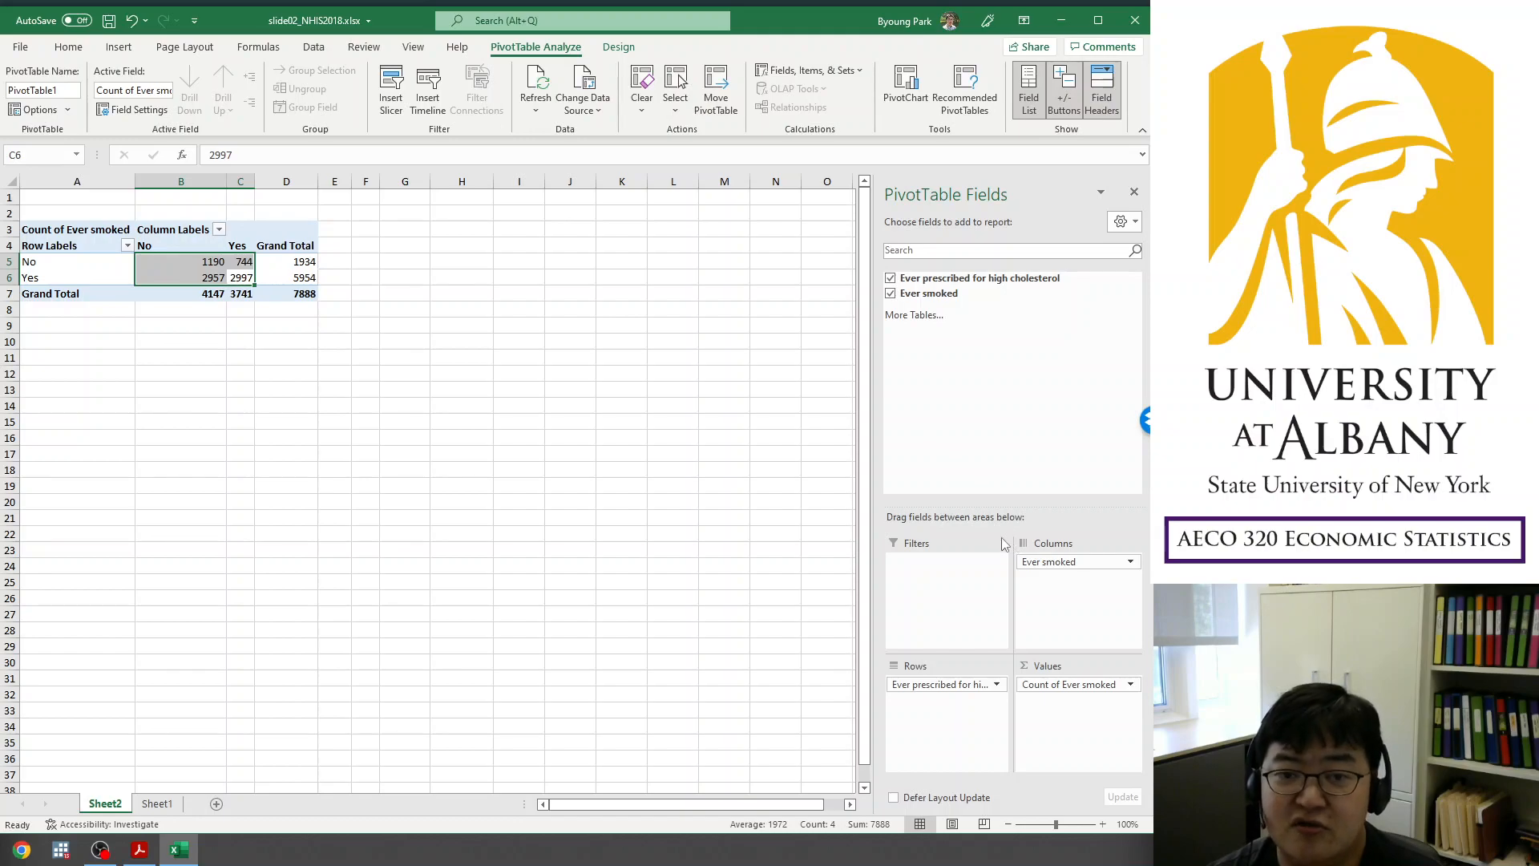
- Show the PivotTable's Count of Ever smoked values as % of Grand Total and check the joint probability in B5
click(1130, 686)
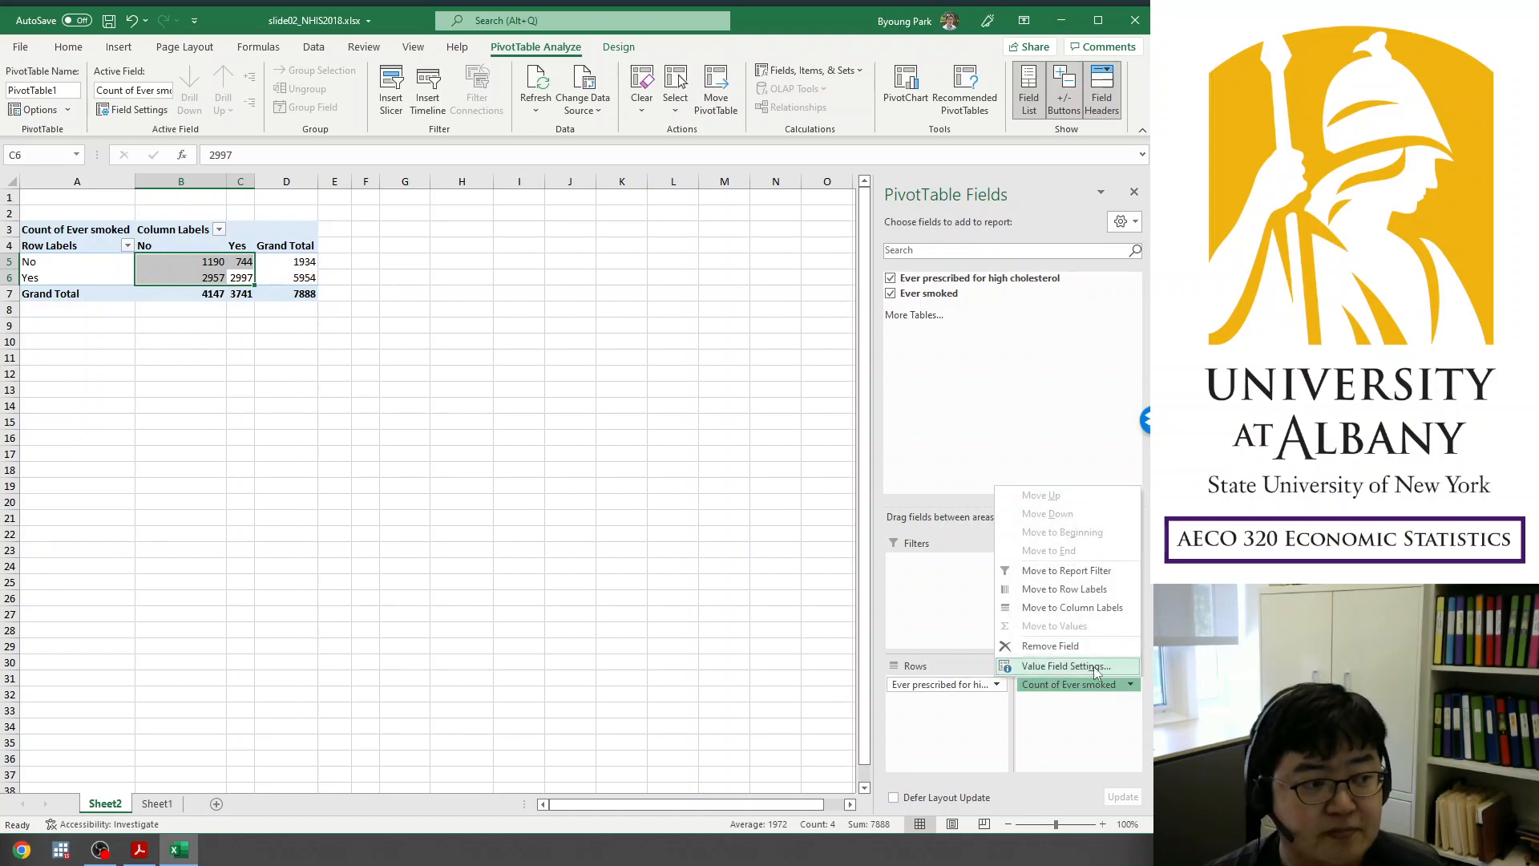
click(1122, 716)
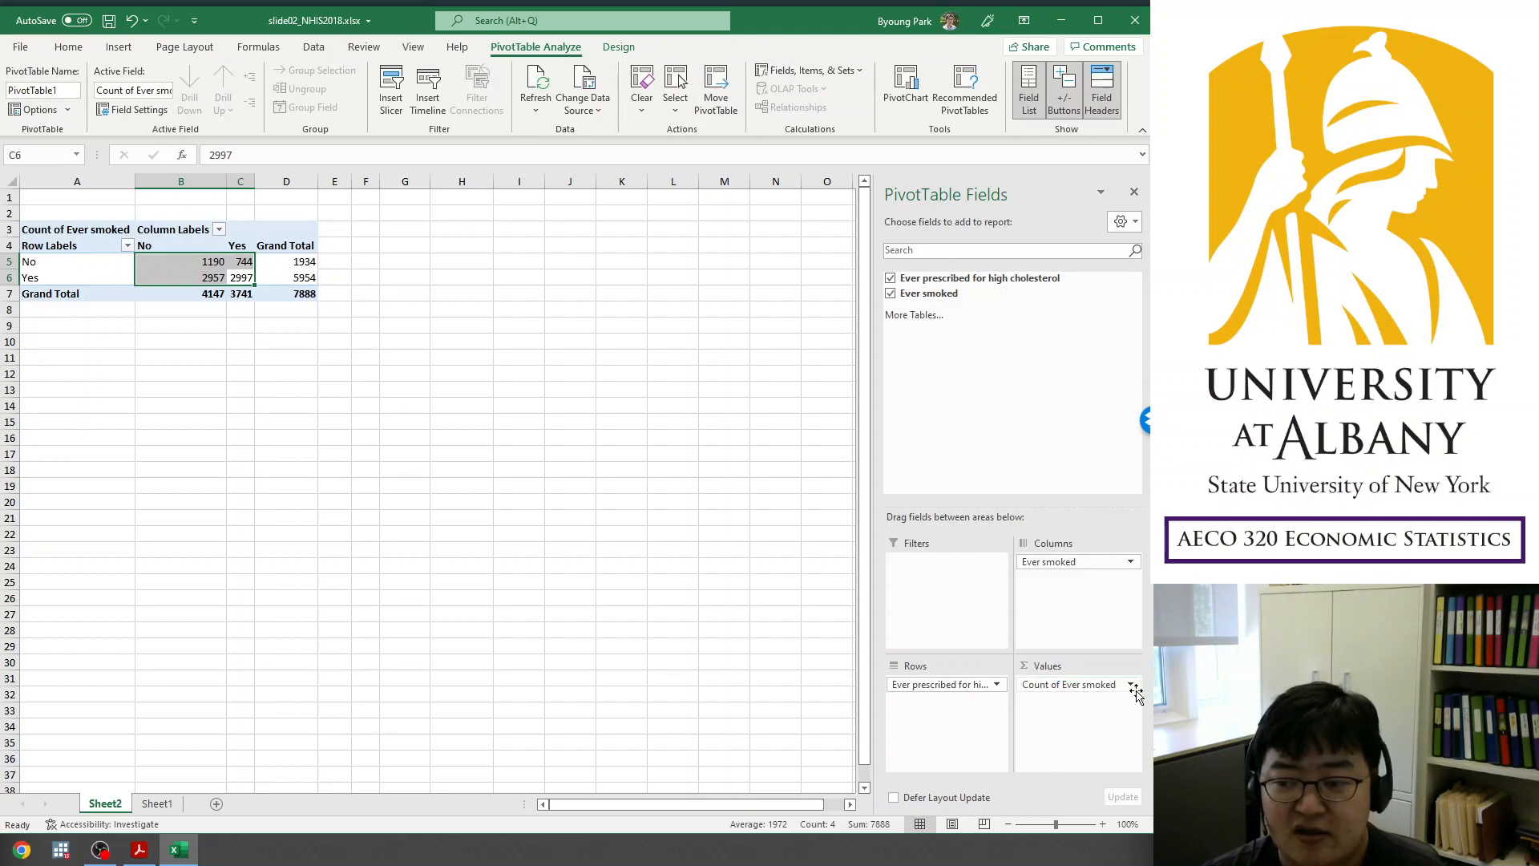
click(1132, 688)
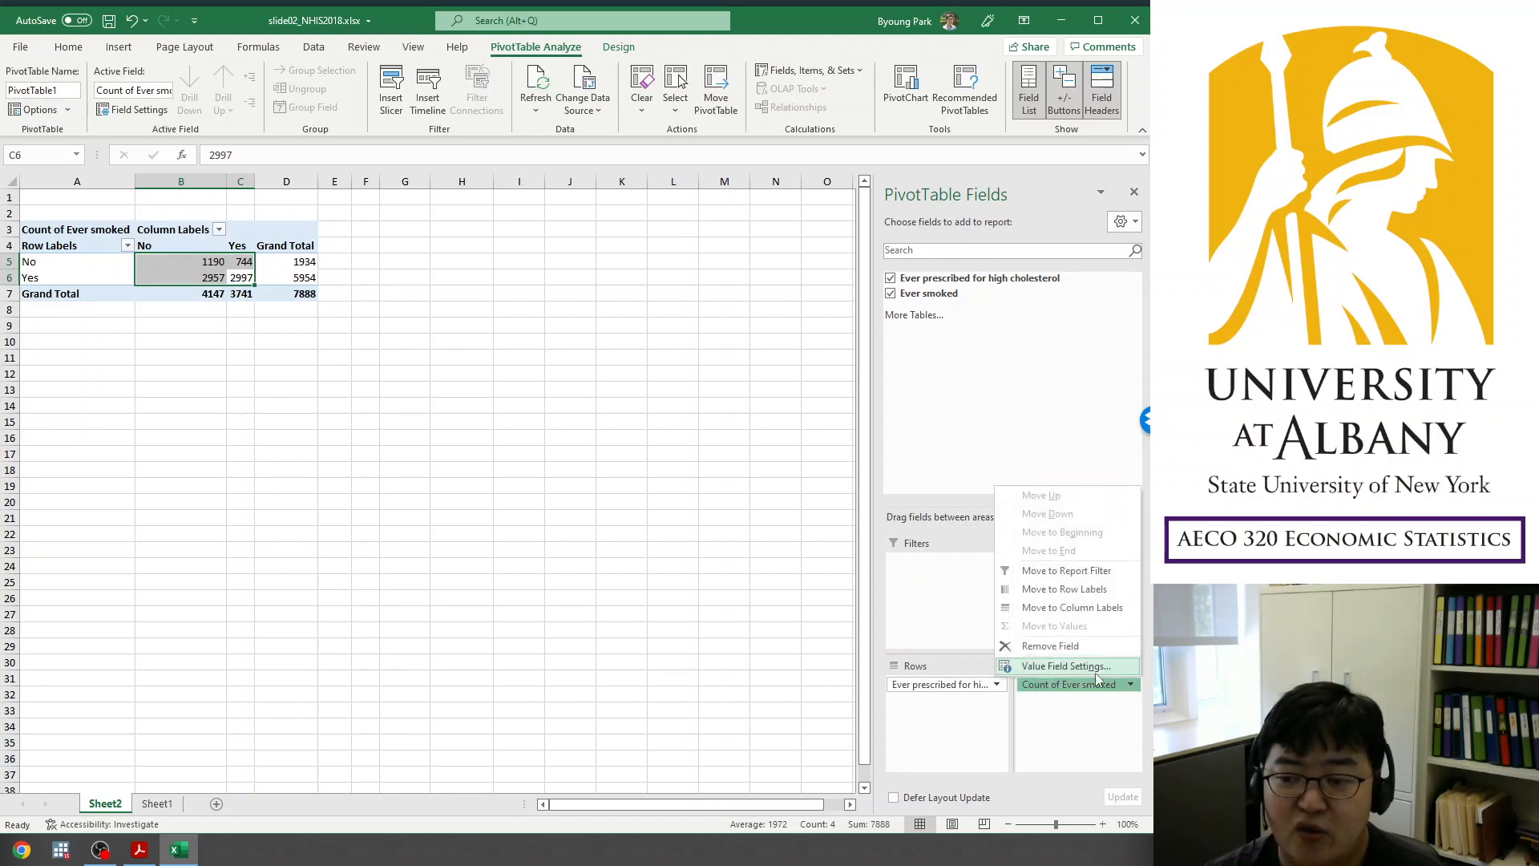
click(1095, 670)
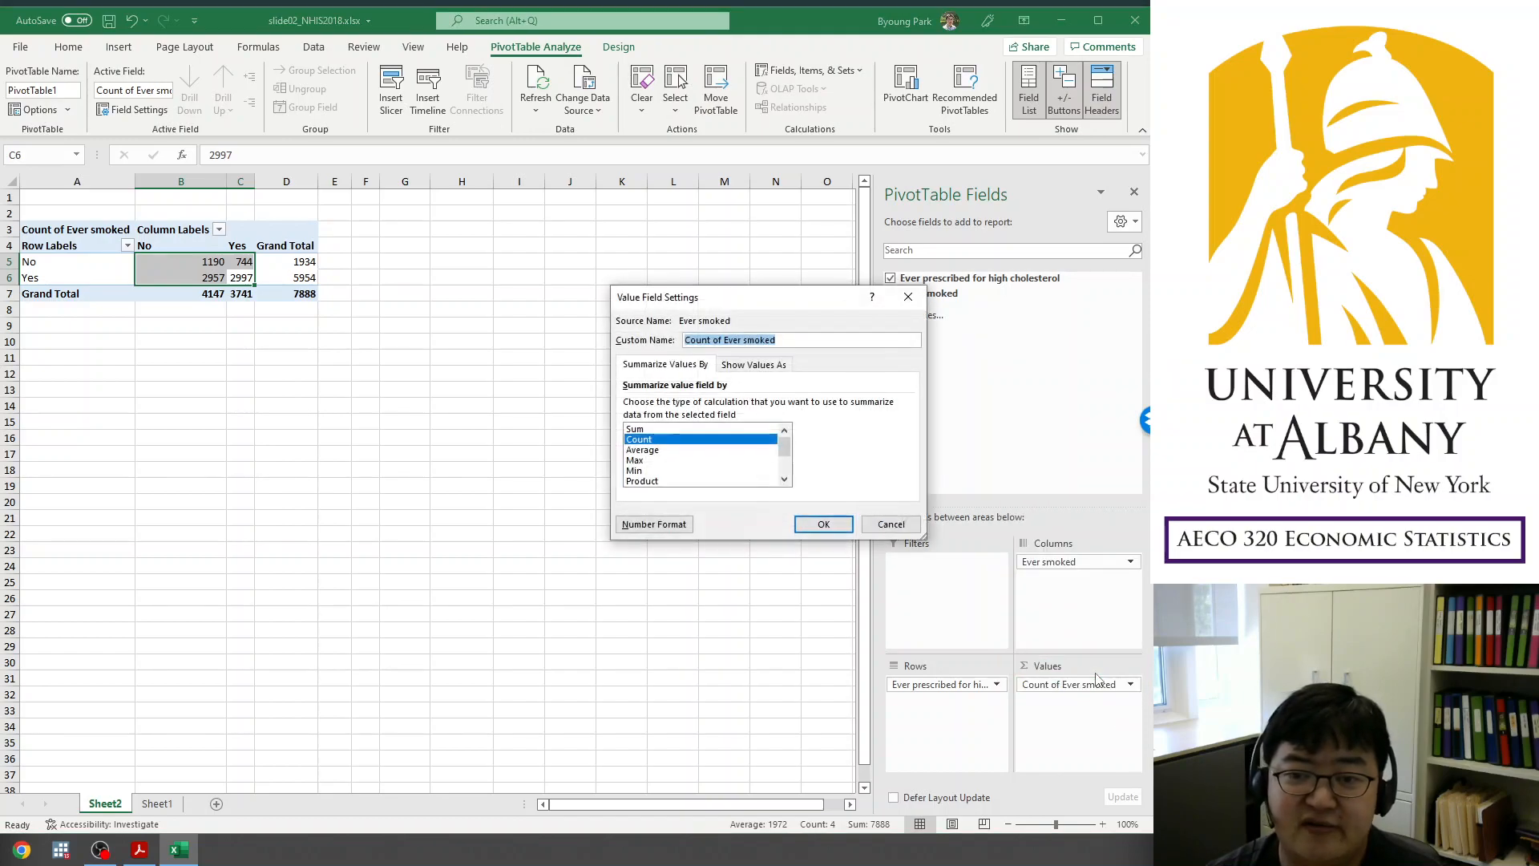
click(761, 365)
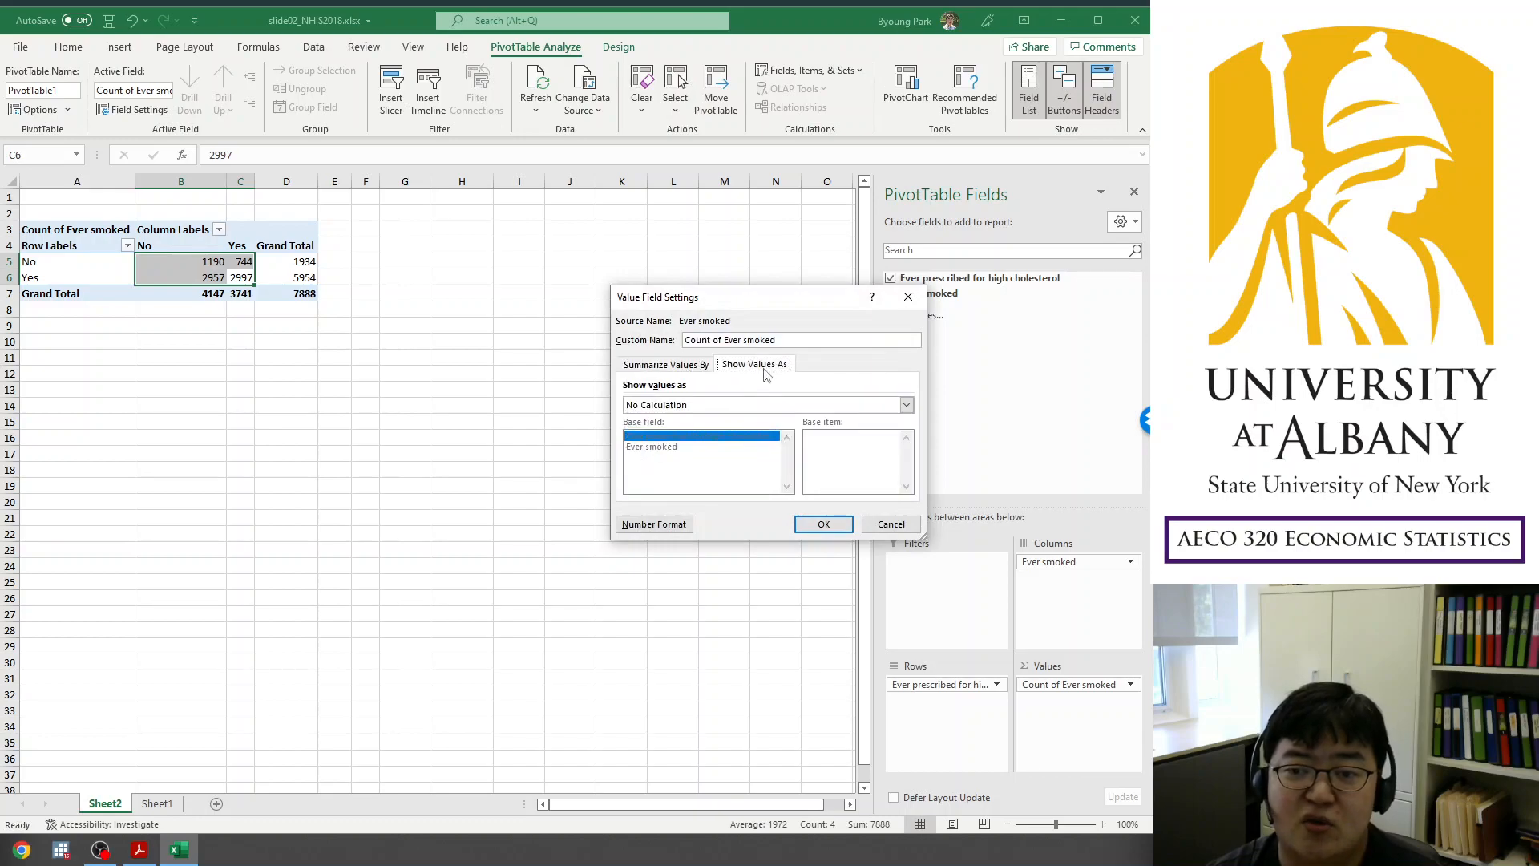
click(720, 409)
click(716, 432)
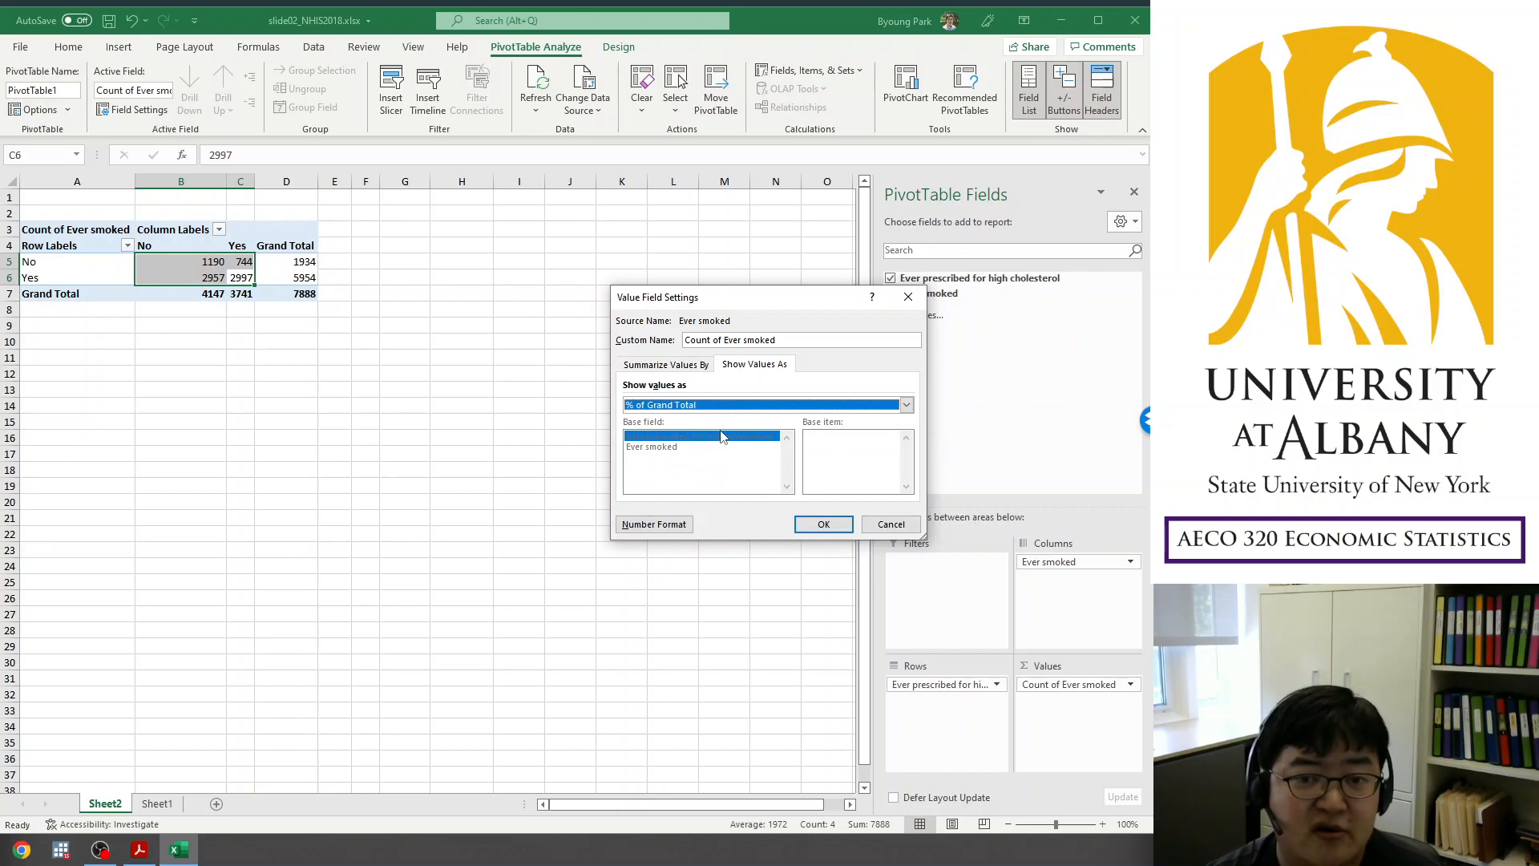
click(824, 524)
click(221, 342)
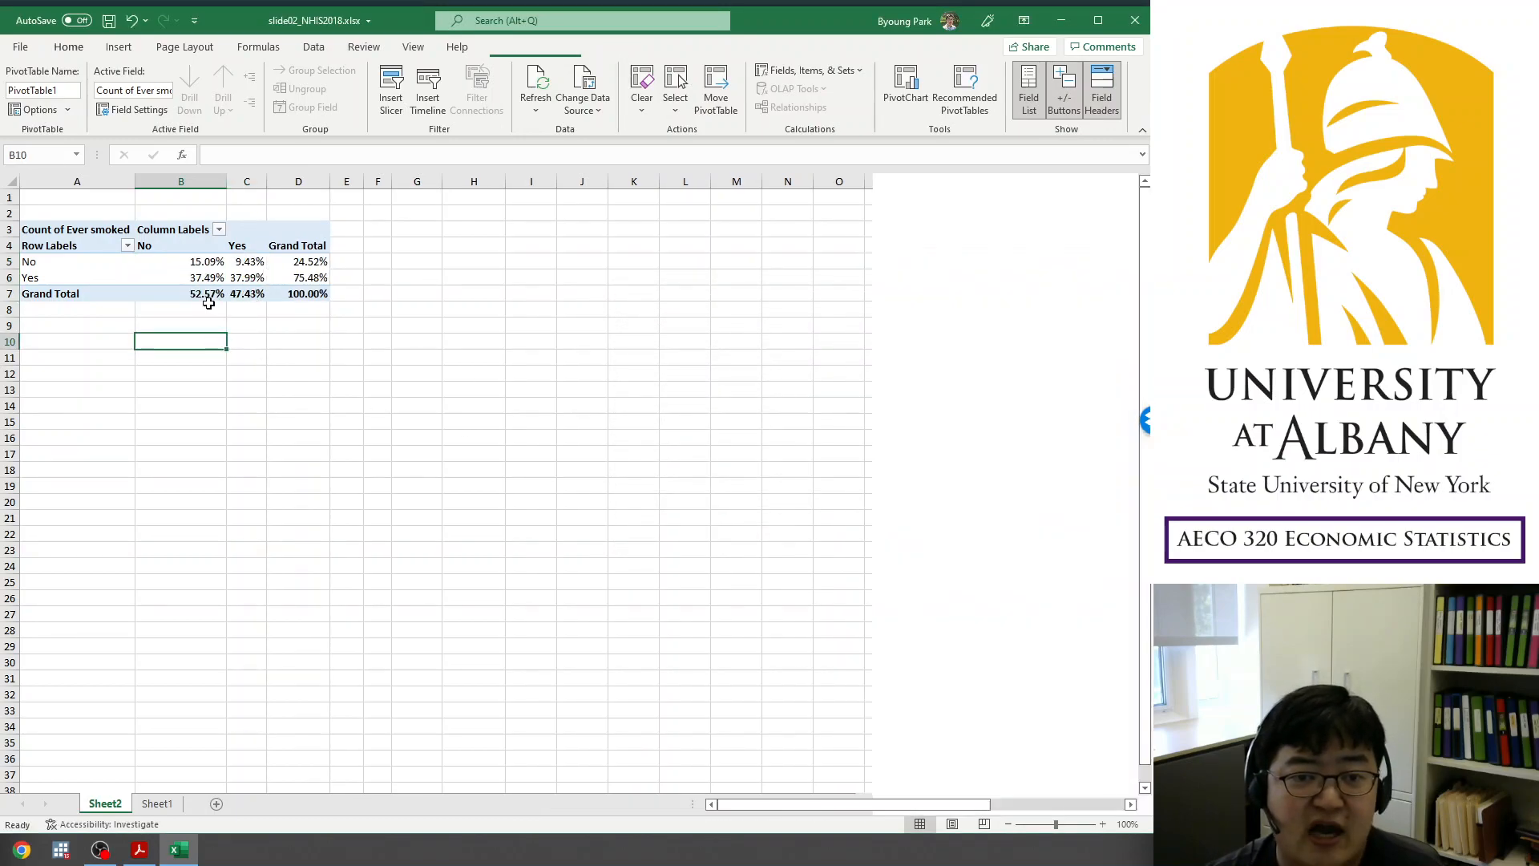
click(203, 256)
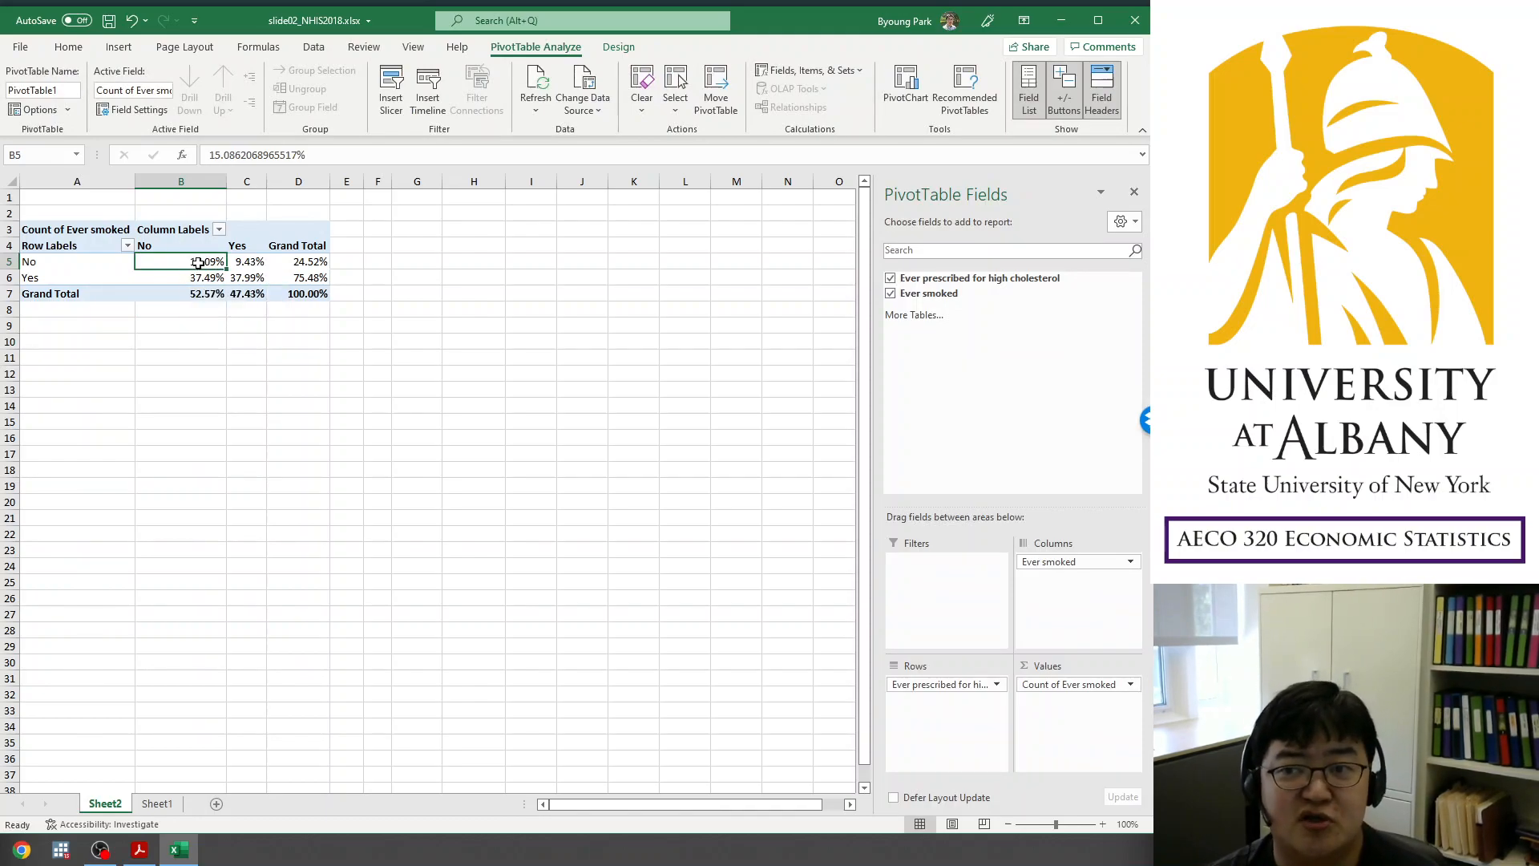
mouse_move(204, 258)
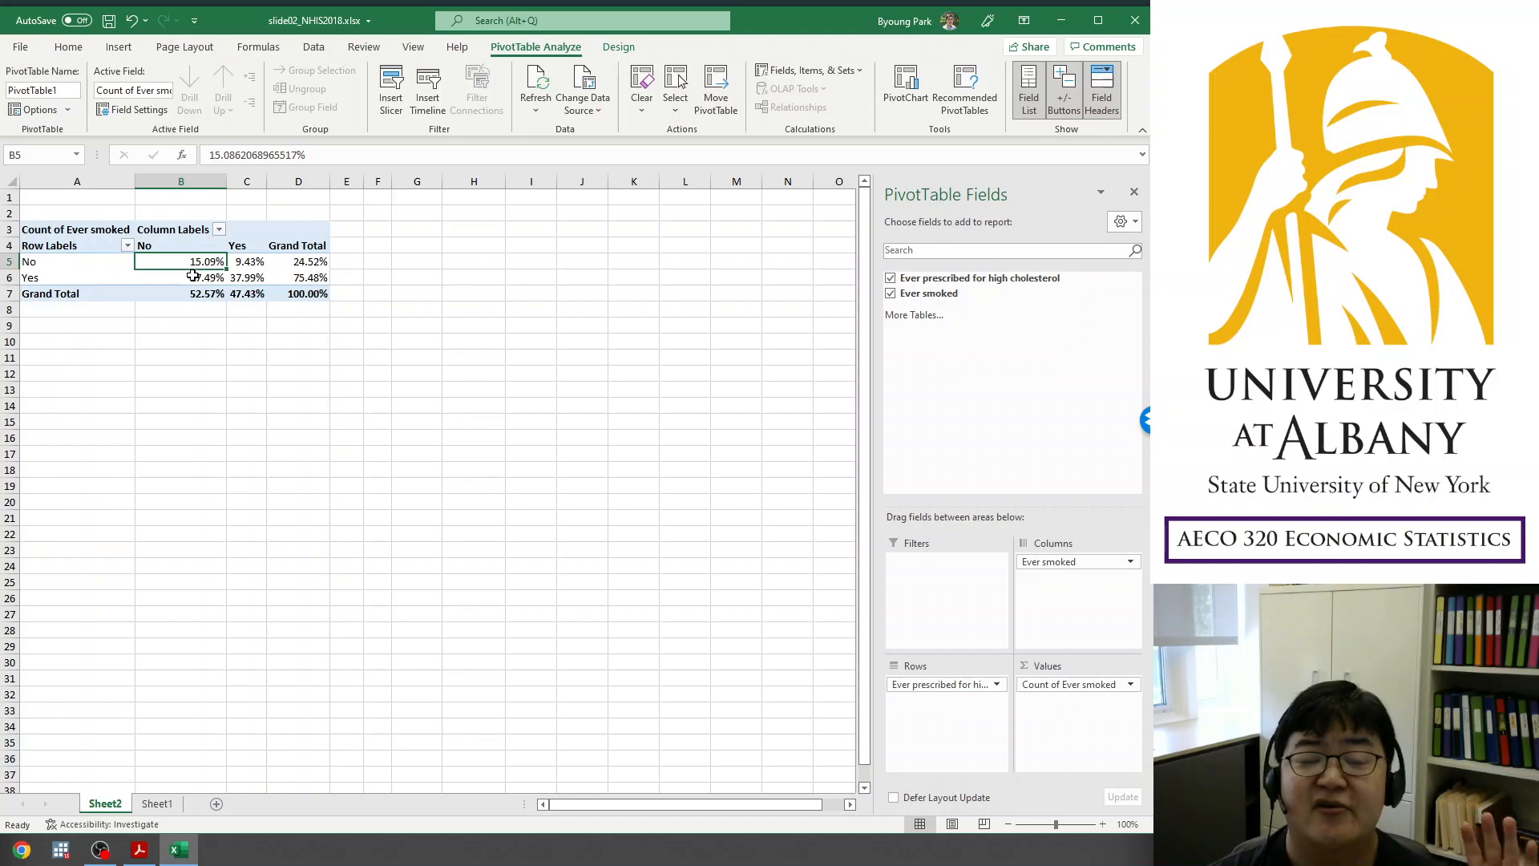
- Change the Count of Ever smoked values to show as % of Column Total
click(1075, 682)
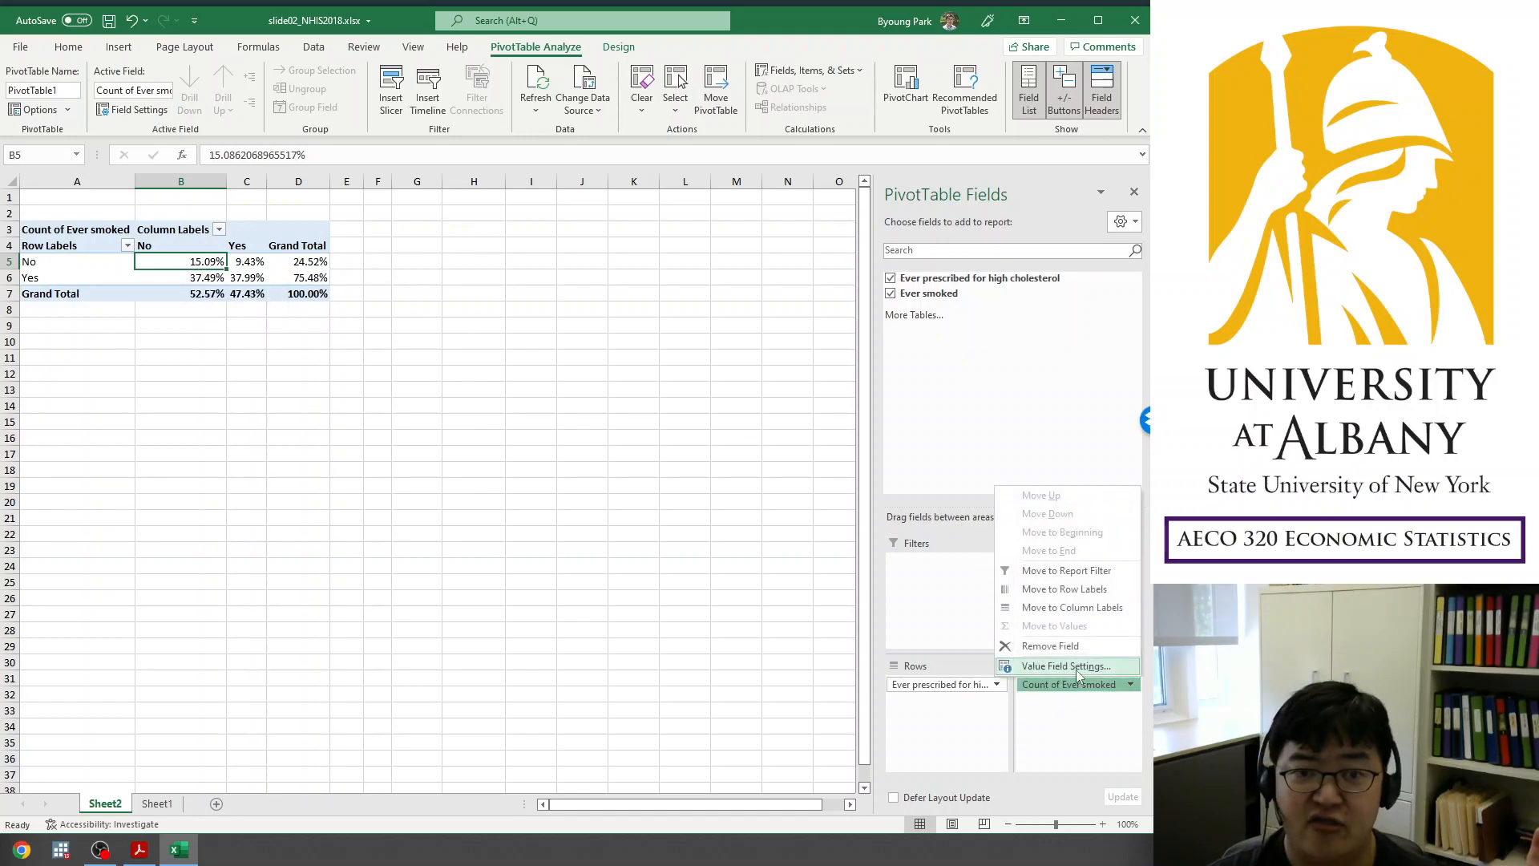
click(1076, 668)
click(754, 367)
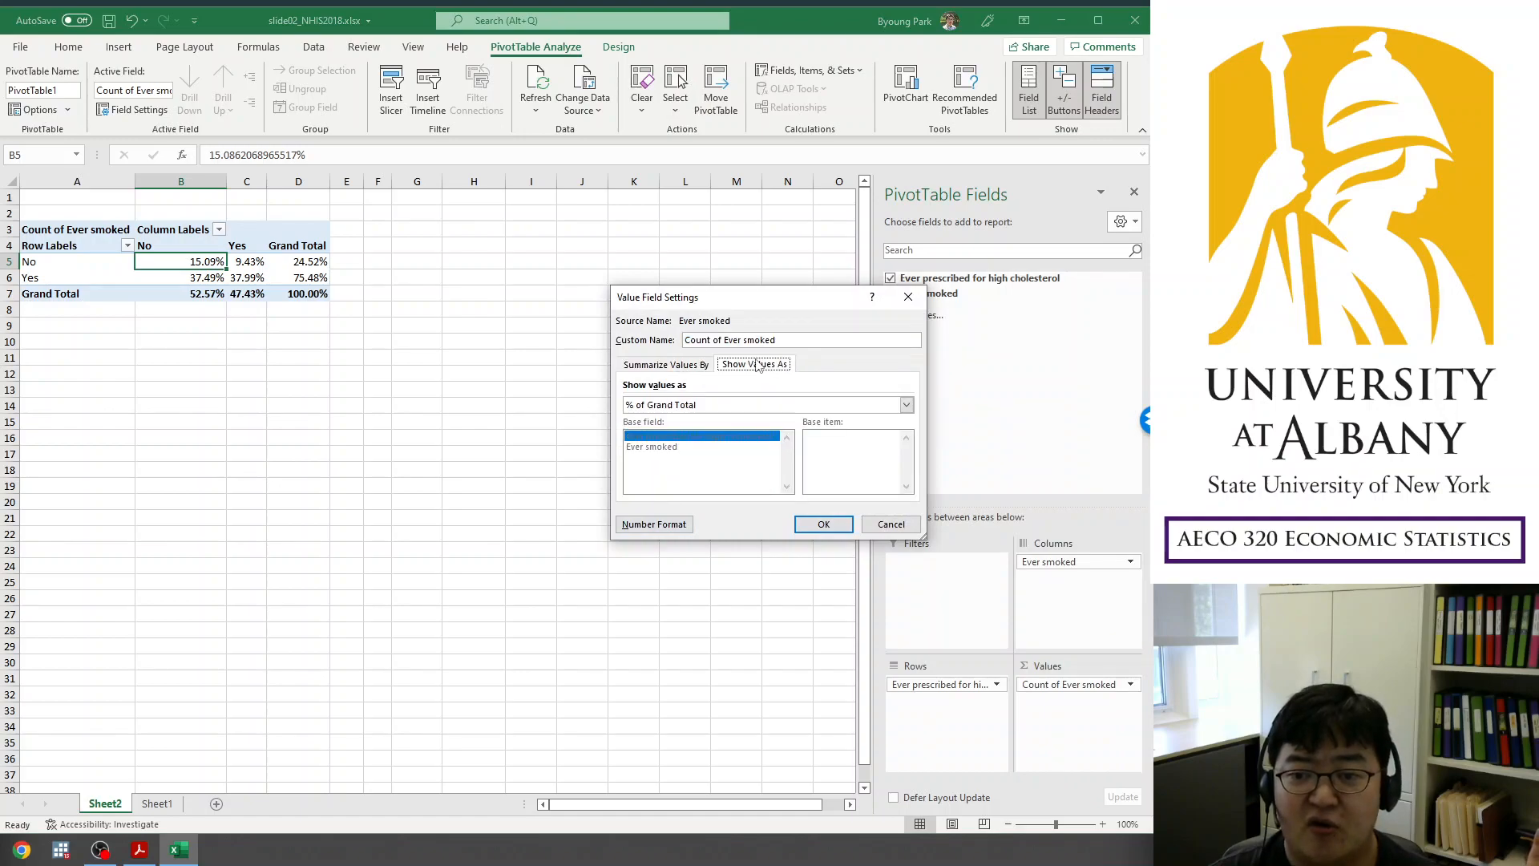
click(706, 405)
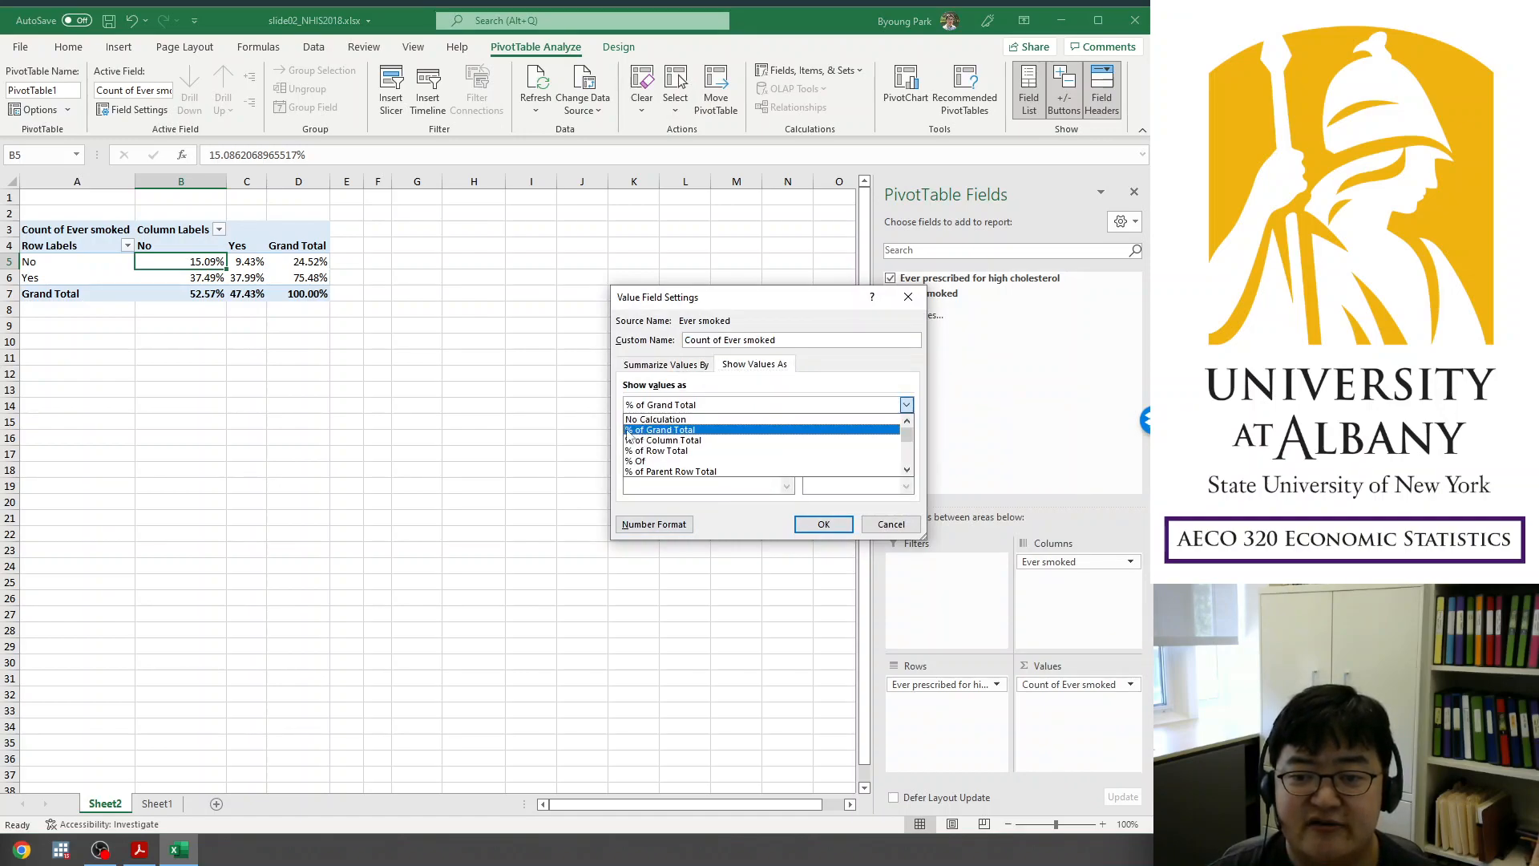
click(669, 406)
click(670, 405)
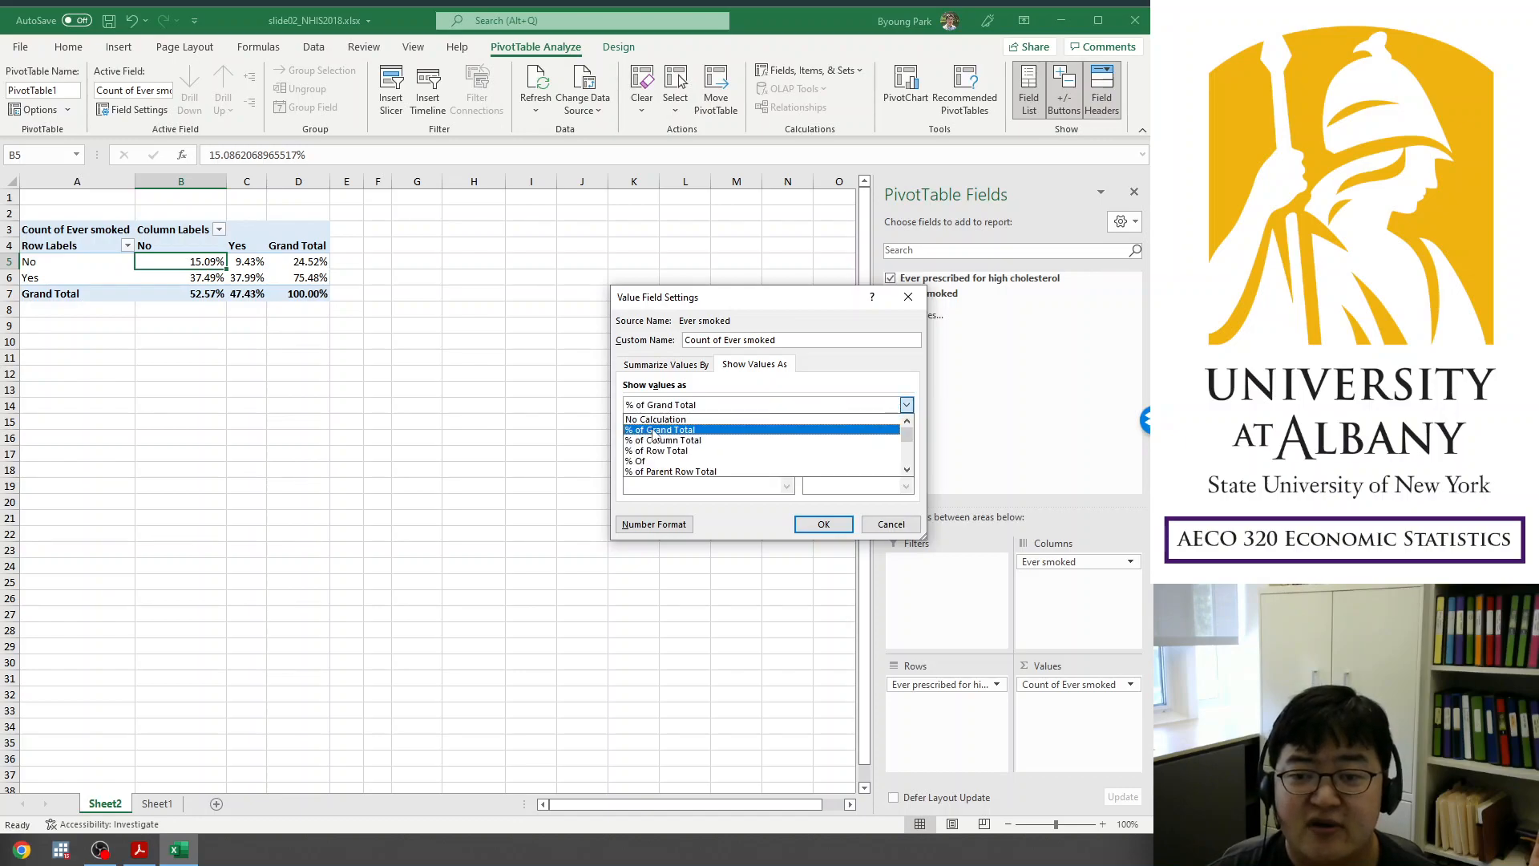
click(695, 441)
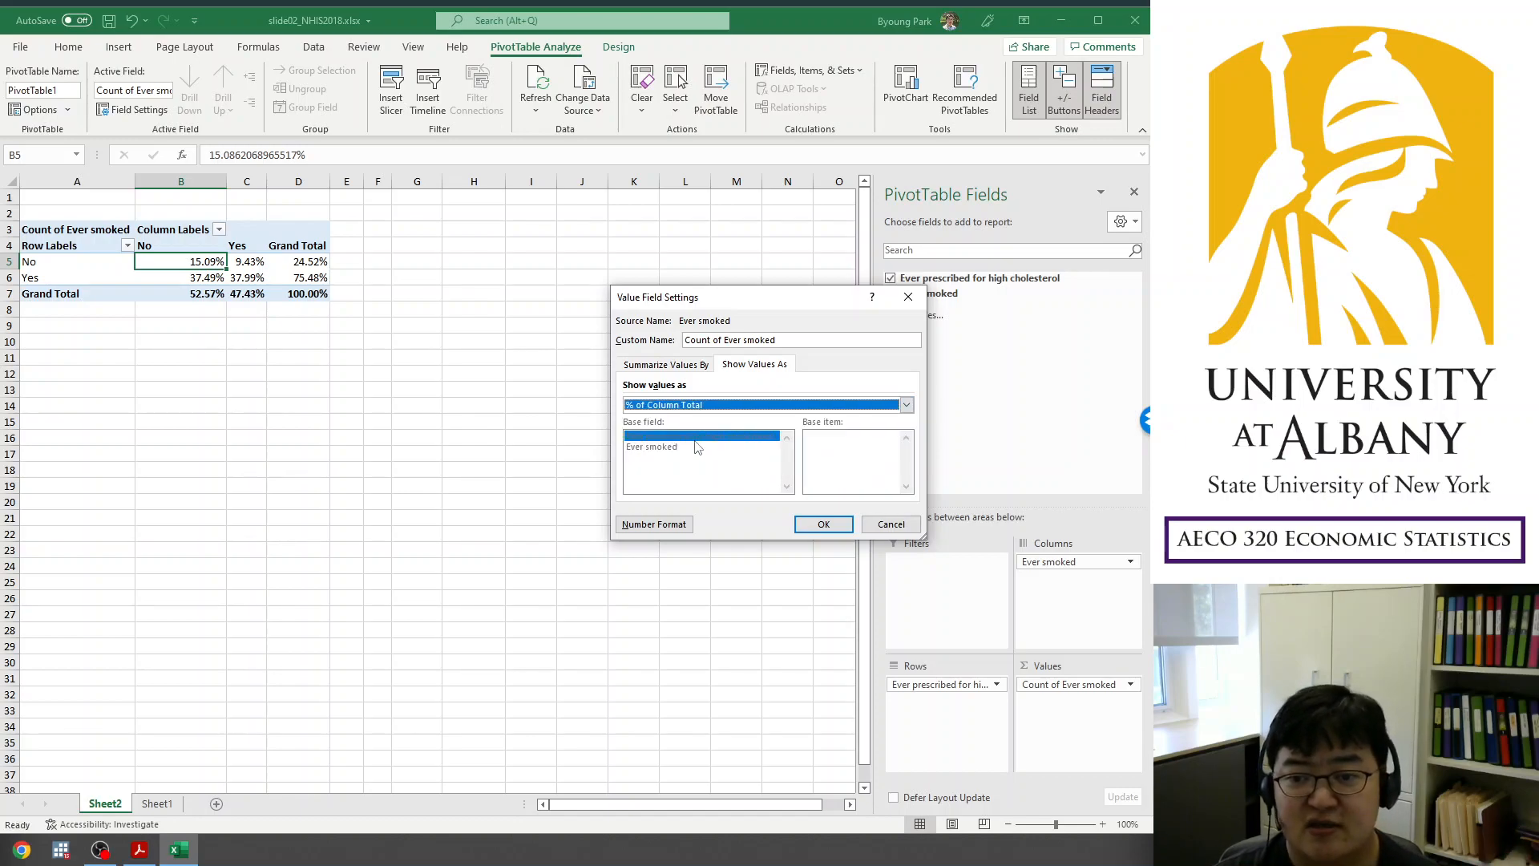
click(829, 525)
click(501, 451)
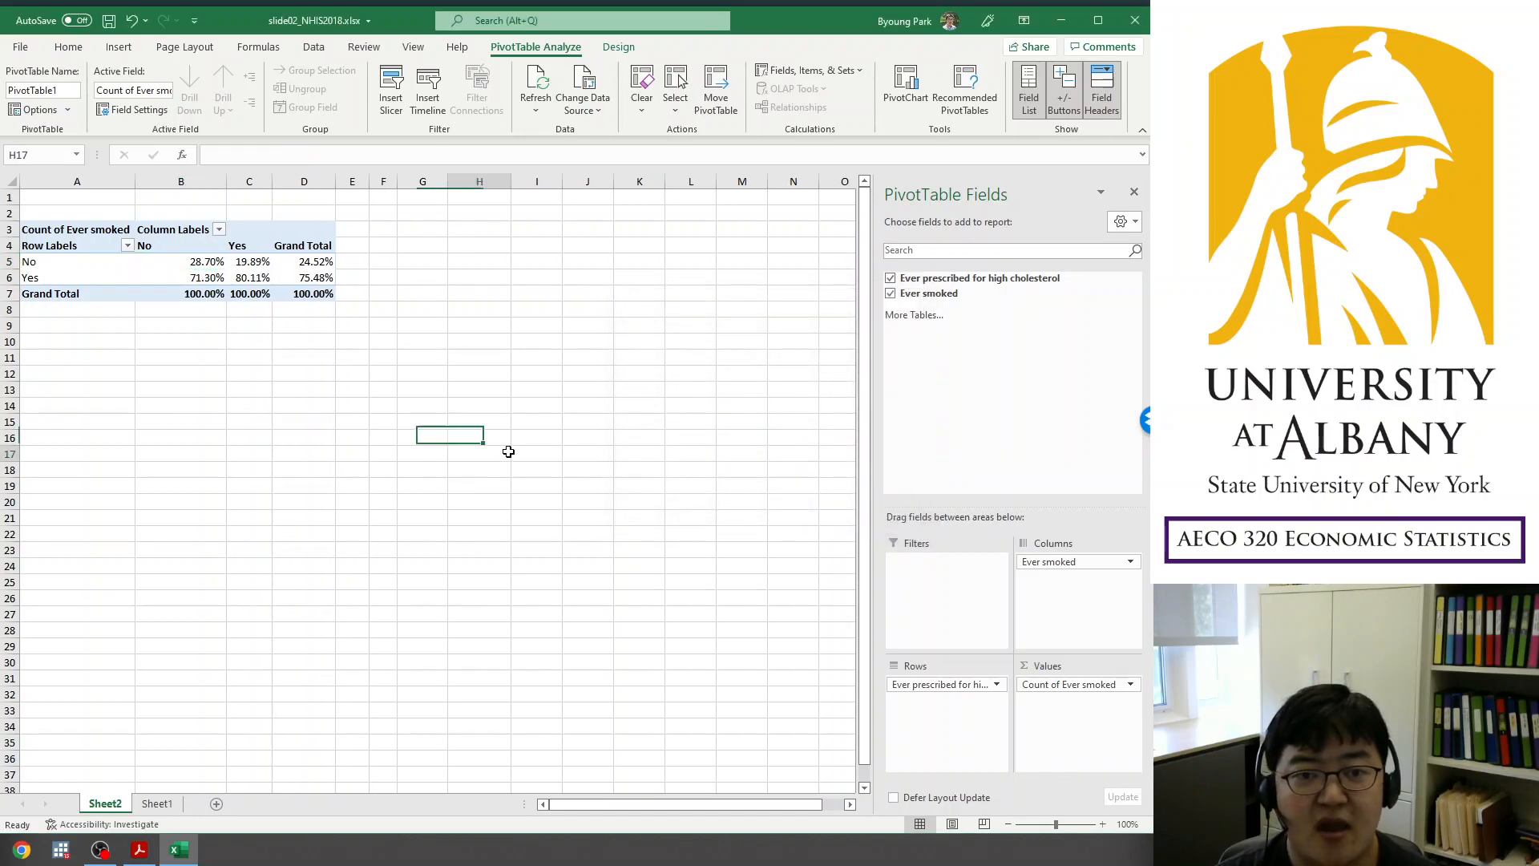
- Examine the prescription percentages within the No and Yes smoking columns and compare the two groups
click(191, 277)
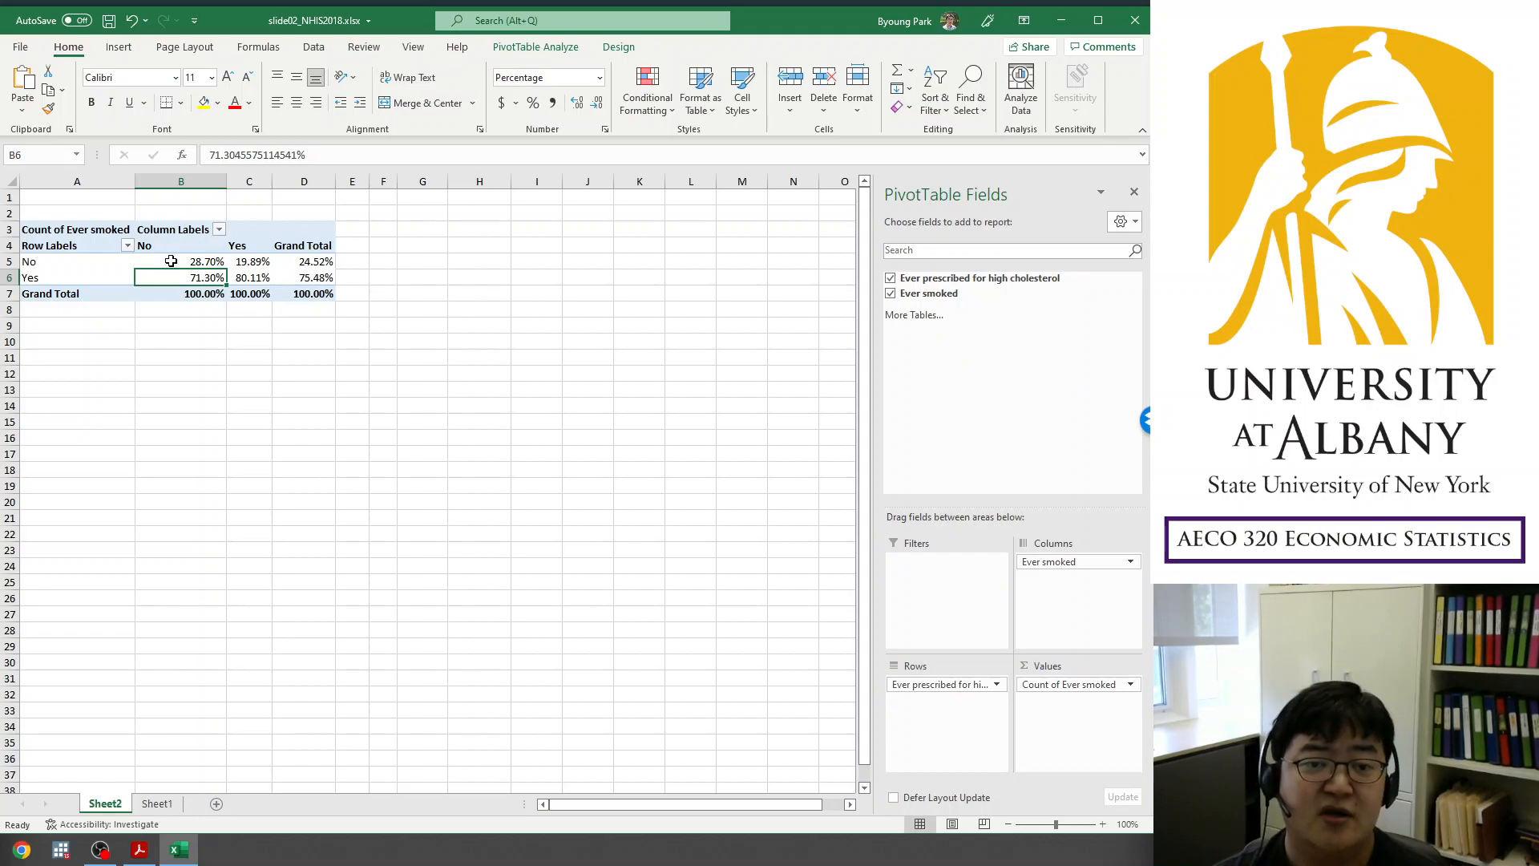
click(171, 259)
drag(172, 266, 195, 302)
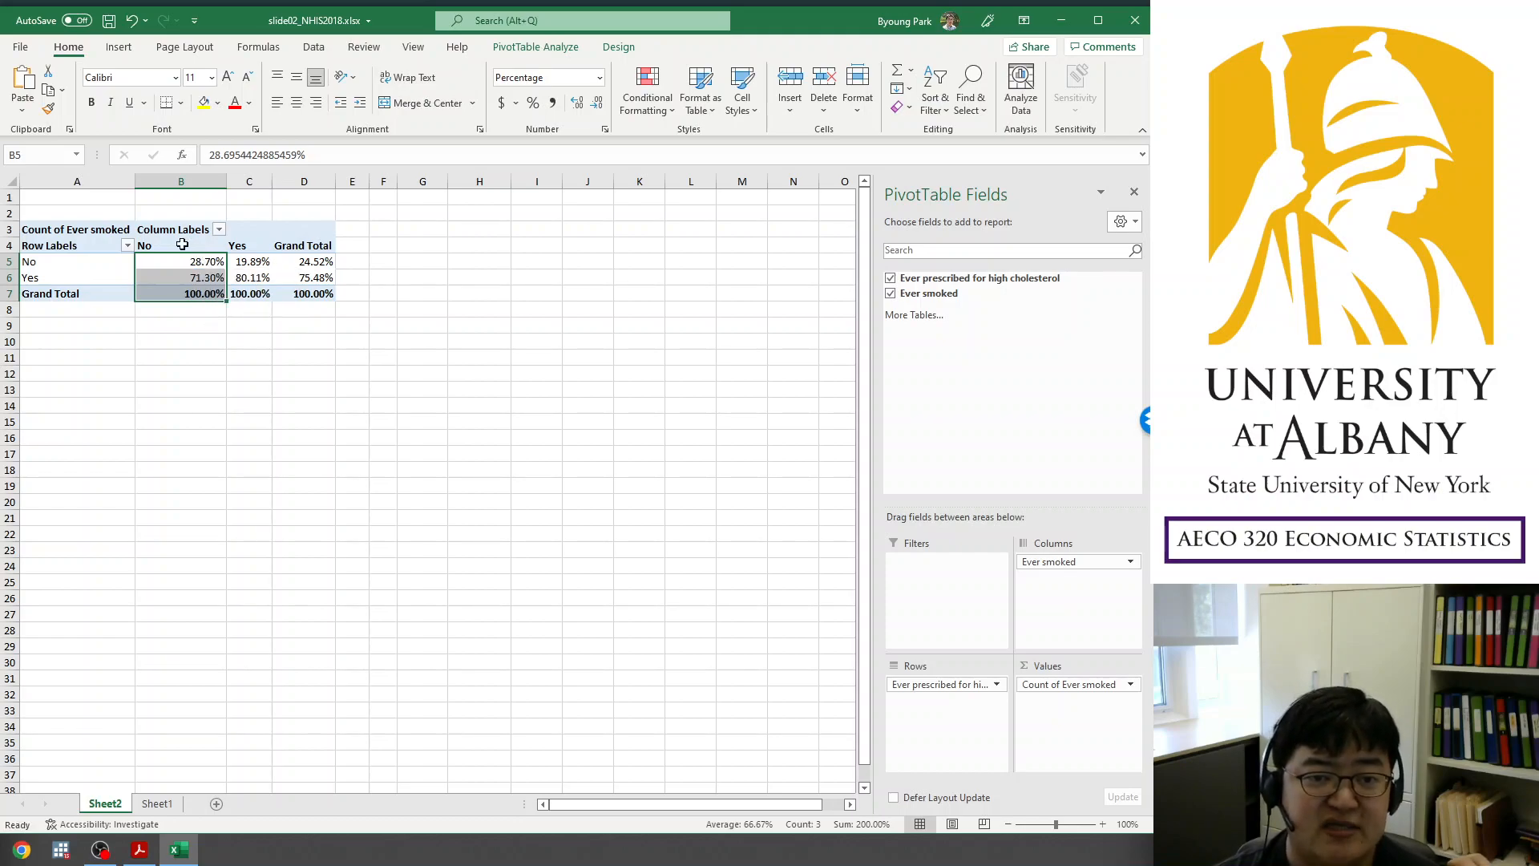
drag(183, 246, 189, 297)
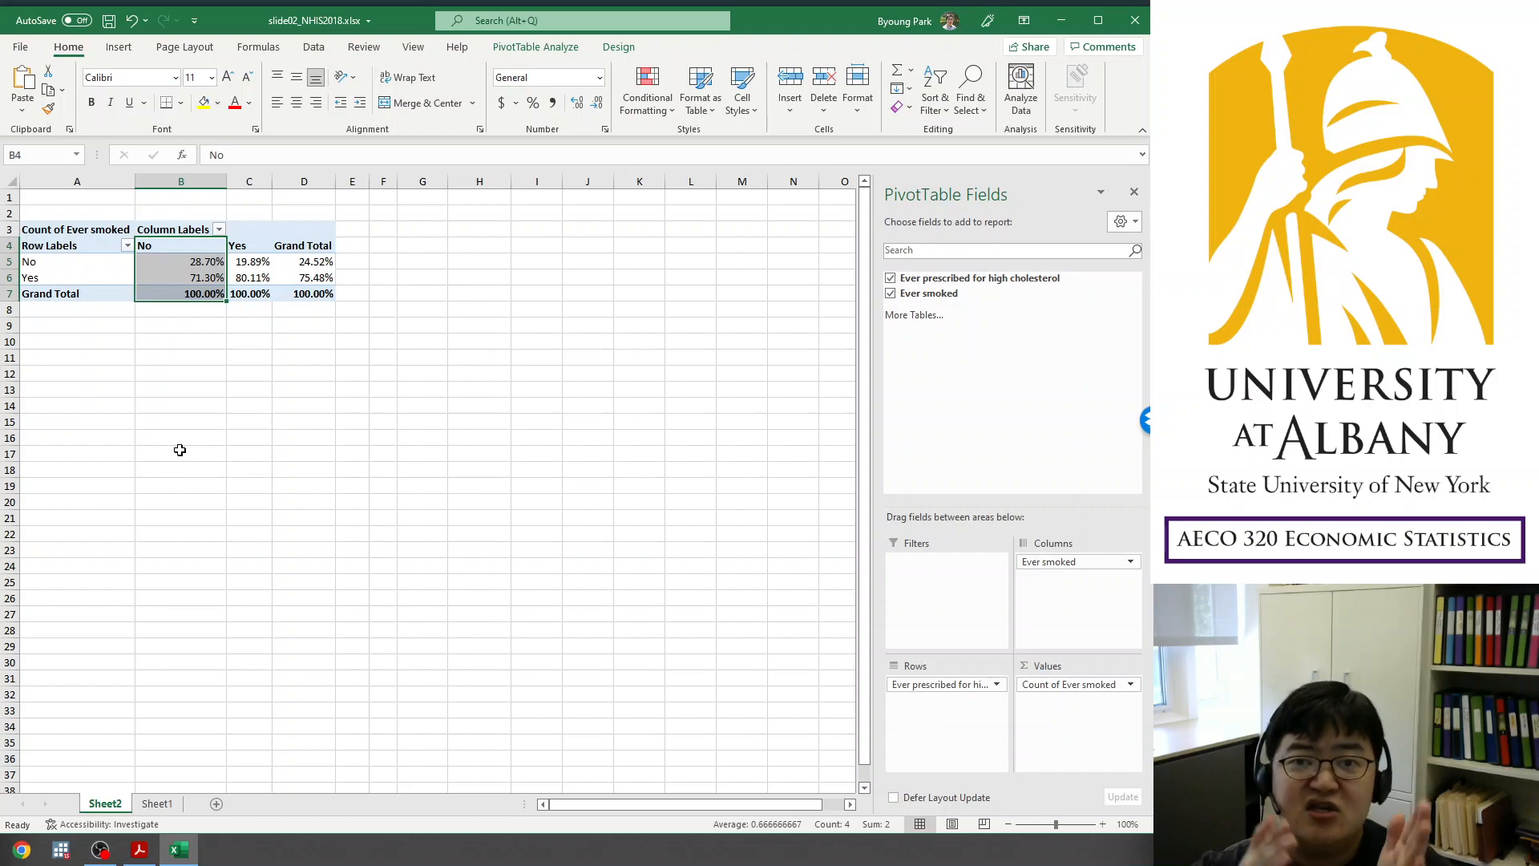
click(155, 249)
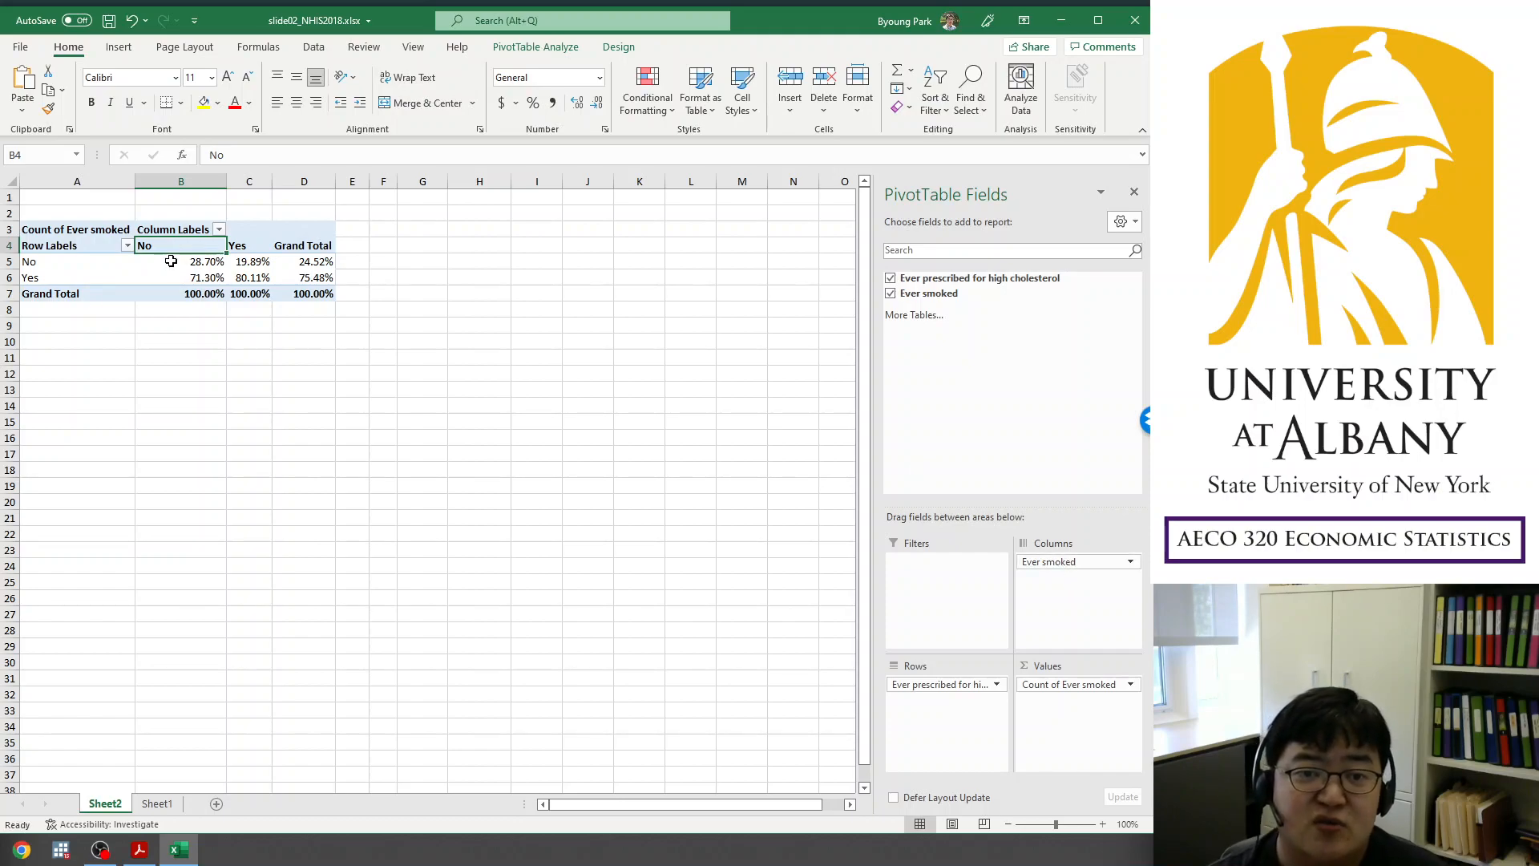
drag(171, 261, 170, 282)
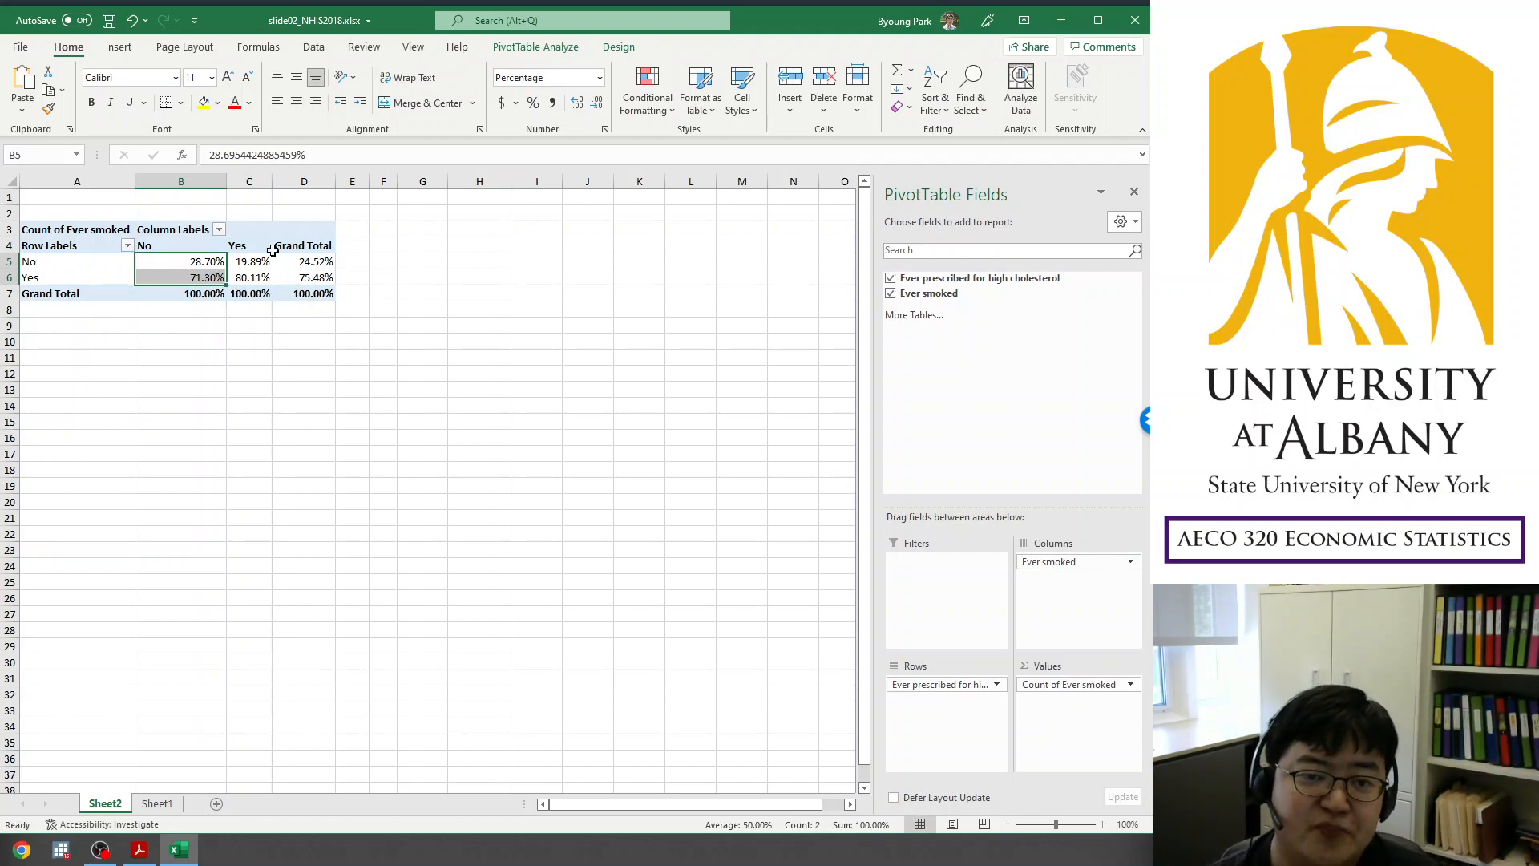
drag(241, 248, 244, 296)
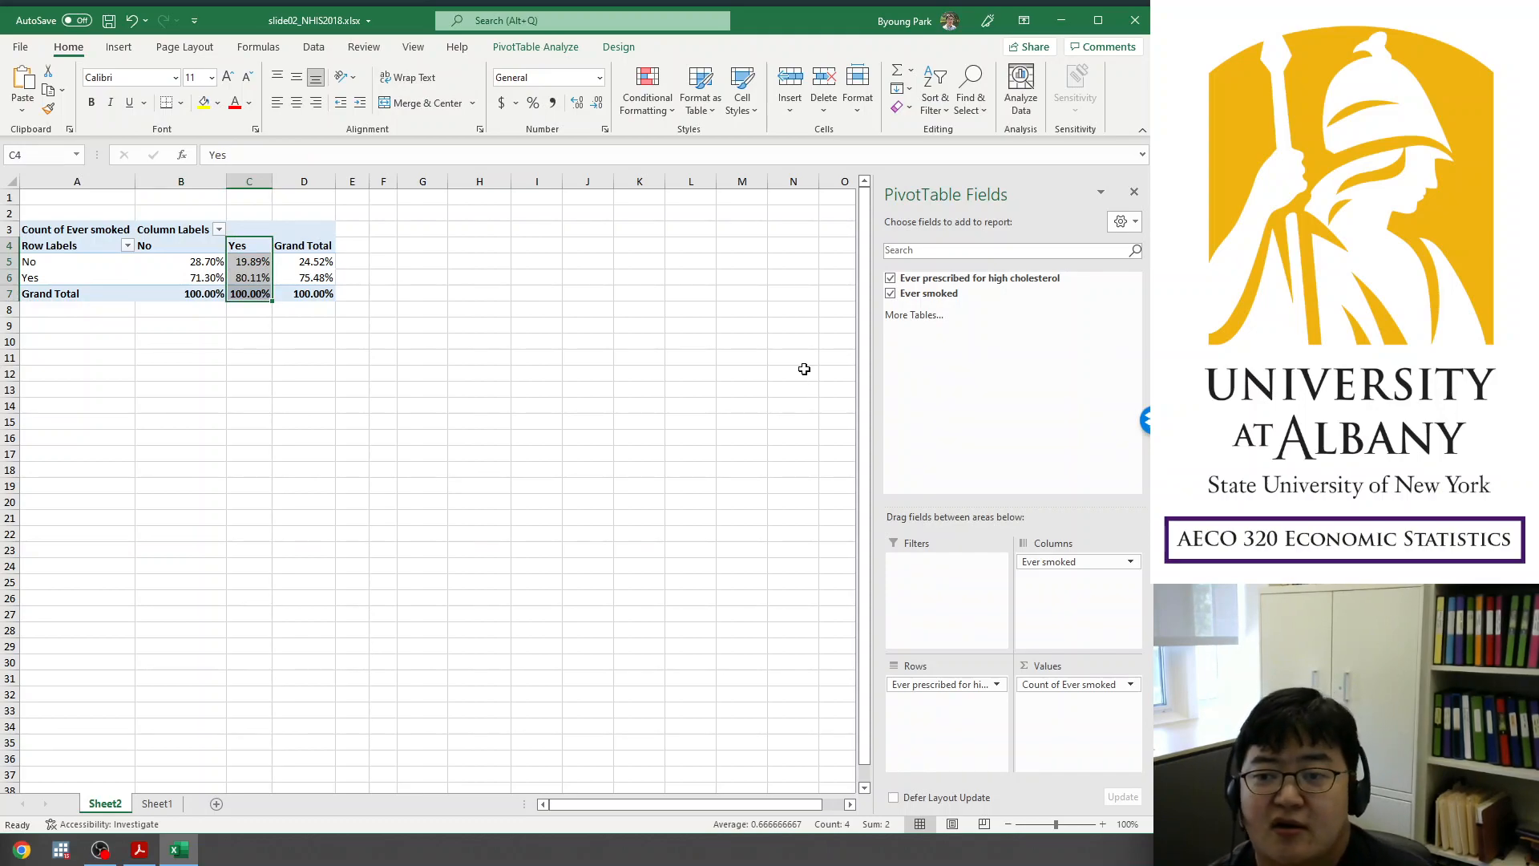
click(251, 282)
click(211, 265)
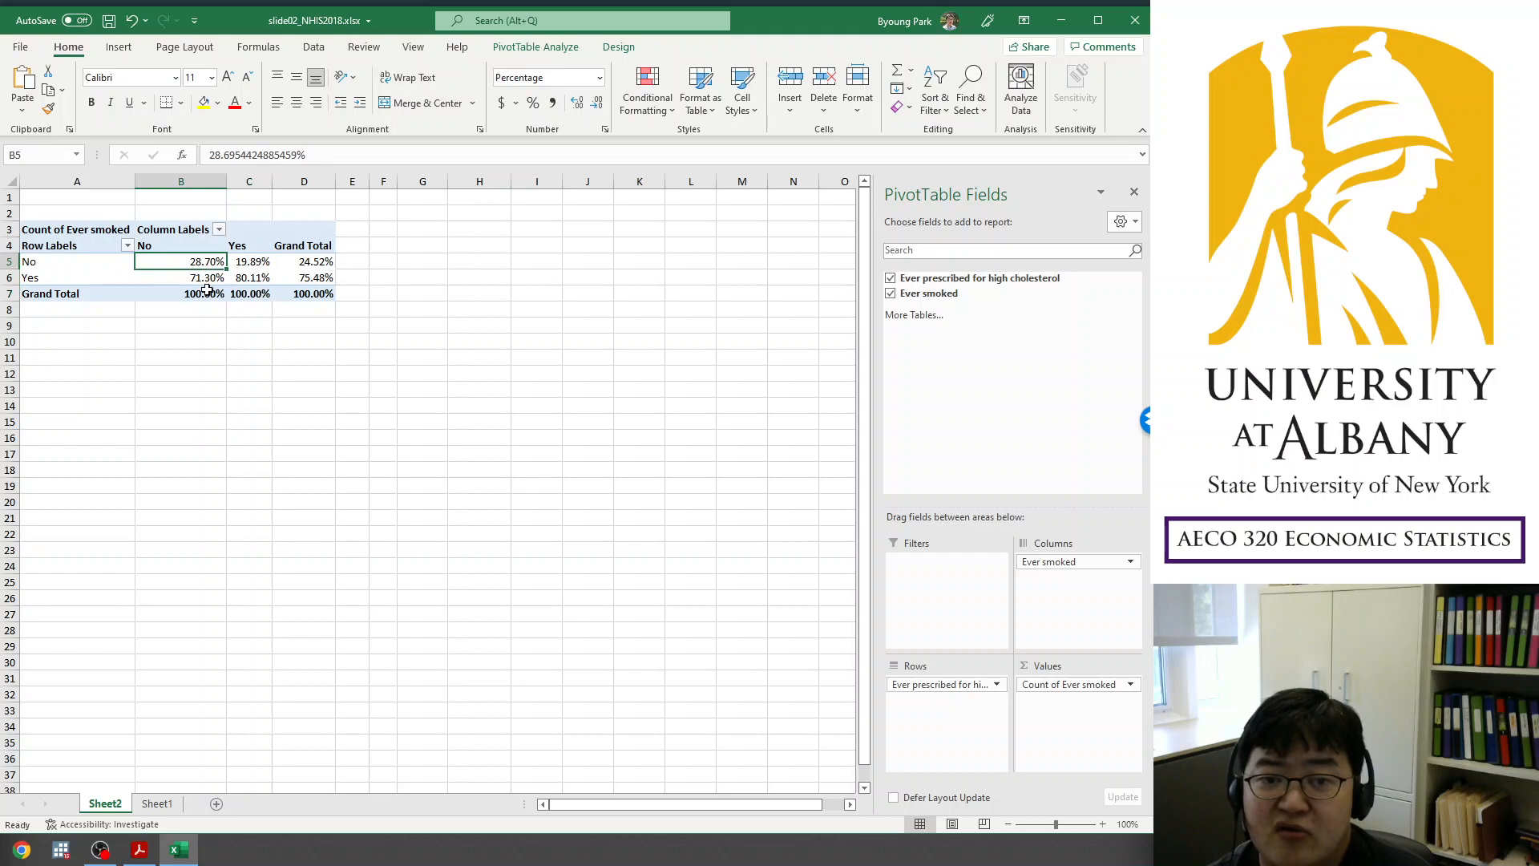
click(250, 260)
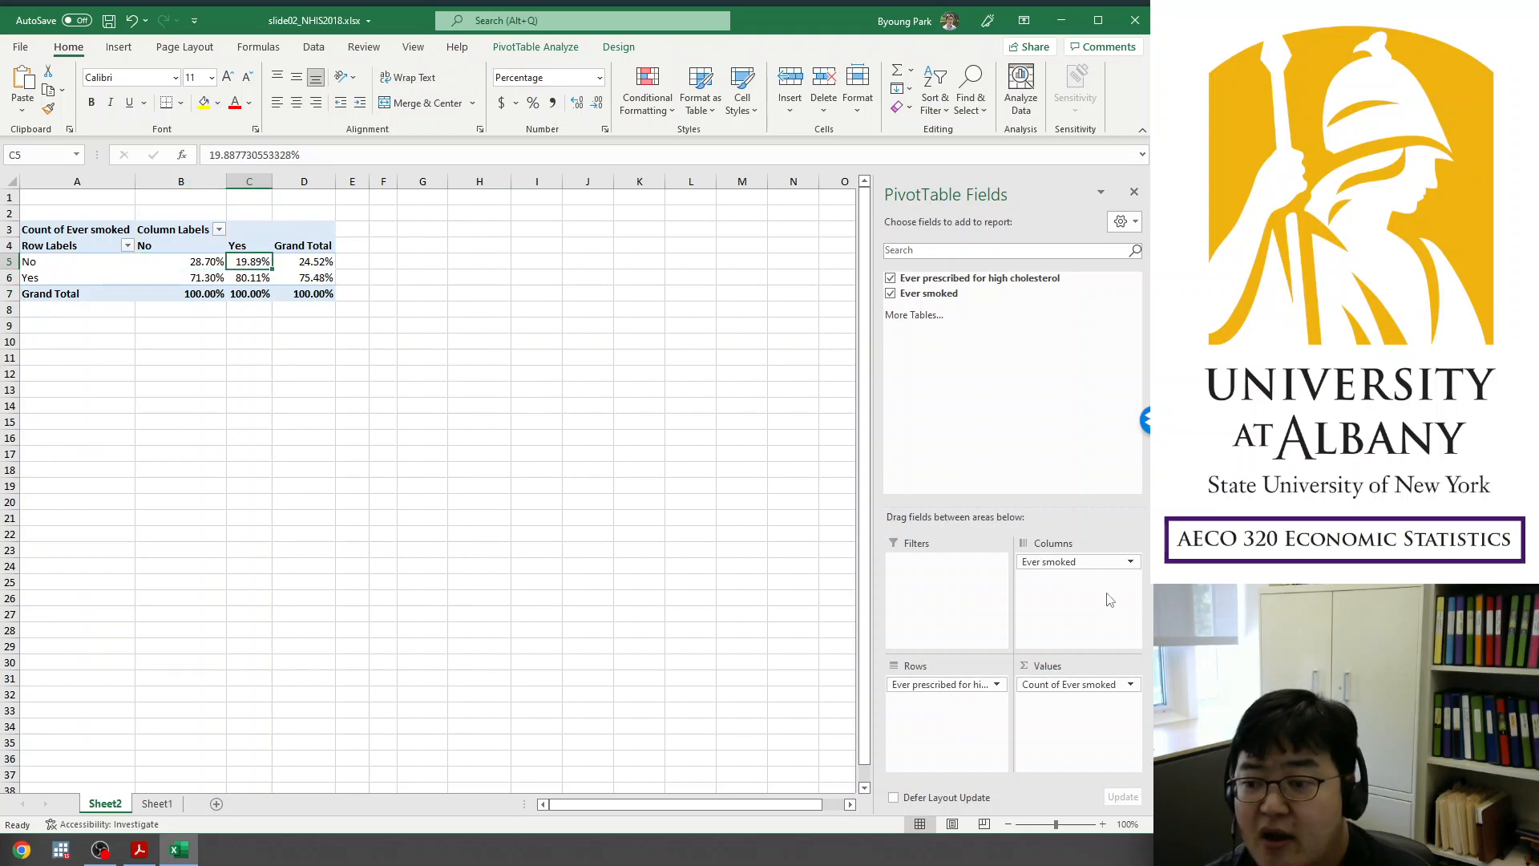
- Change the Count of Ever smoked values to show as % of Row Total and check the No and Yes rows
click(1116, 686)
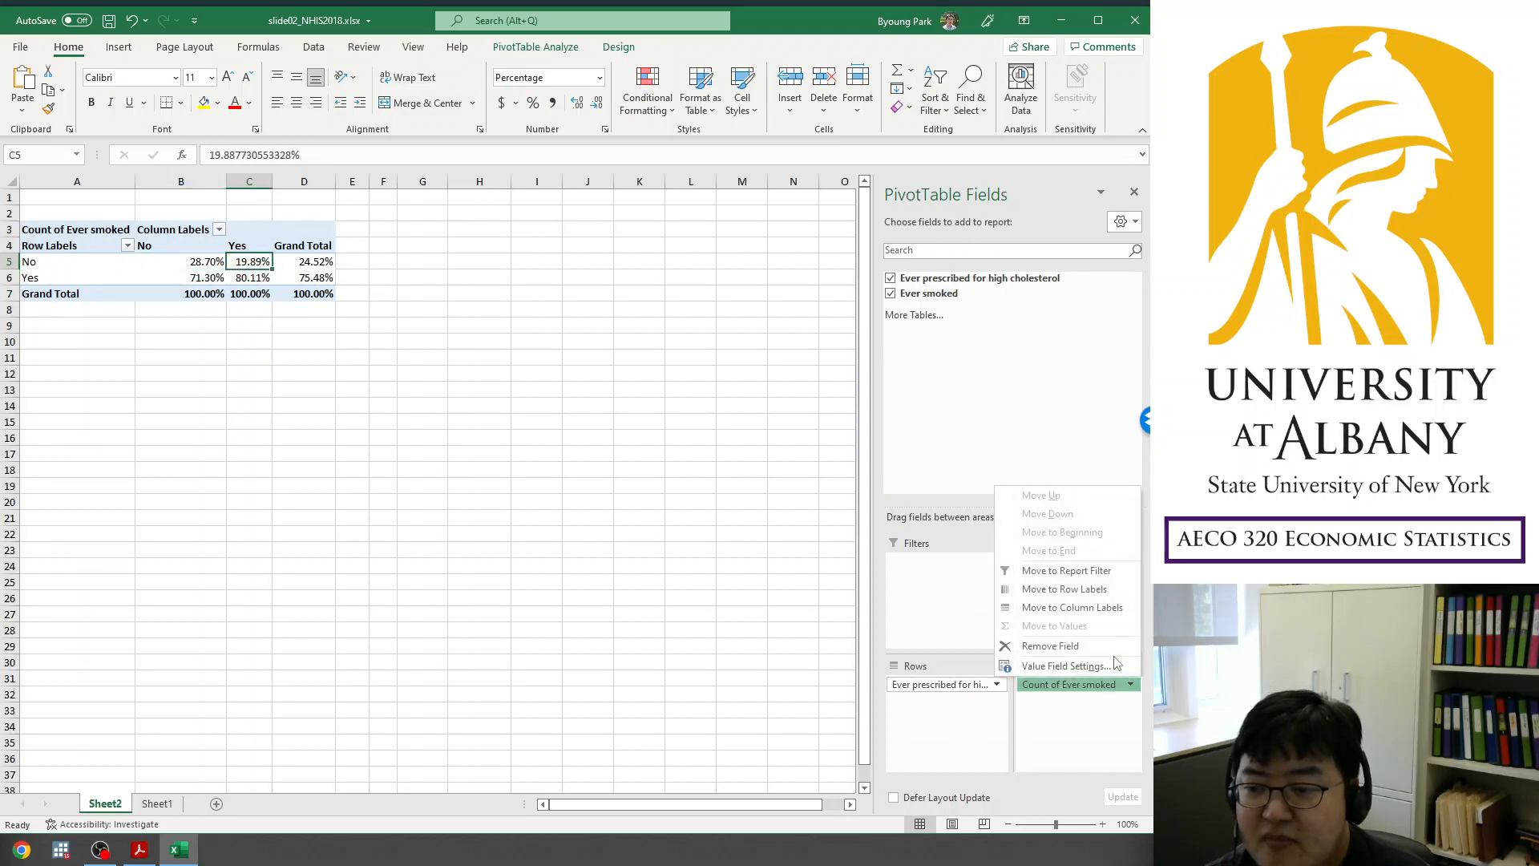
click(1064, 666)
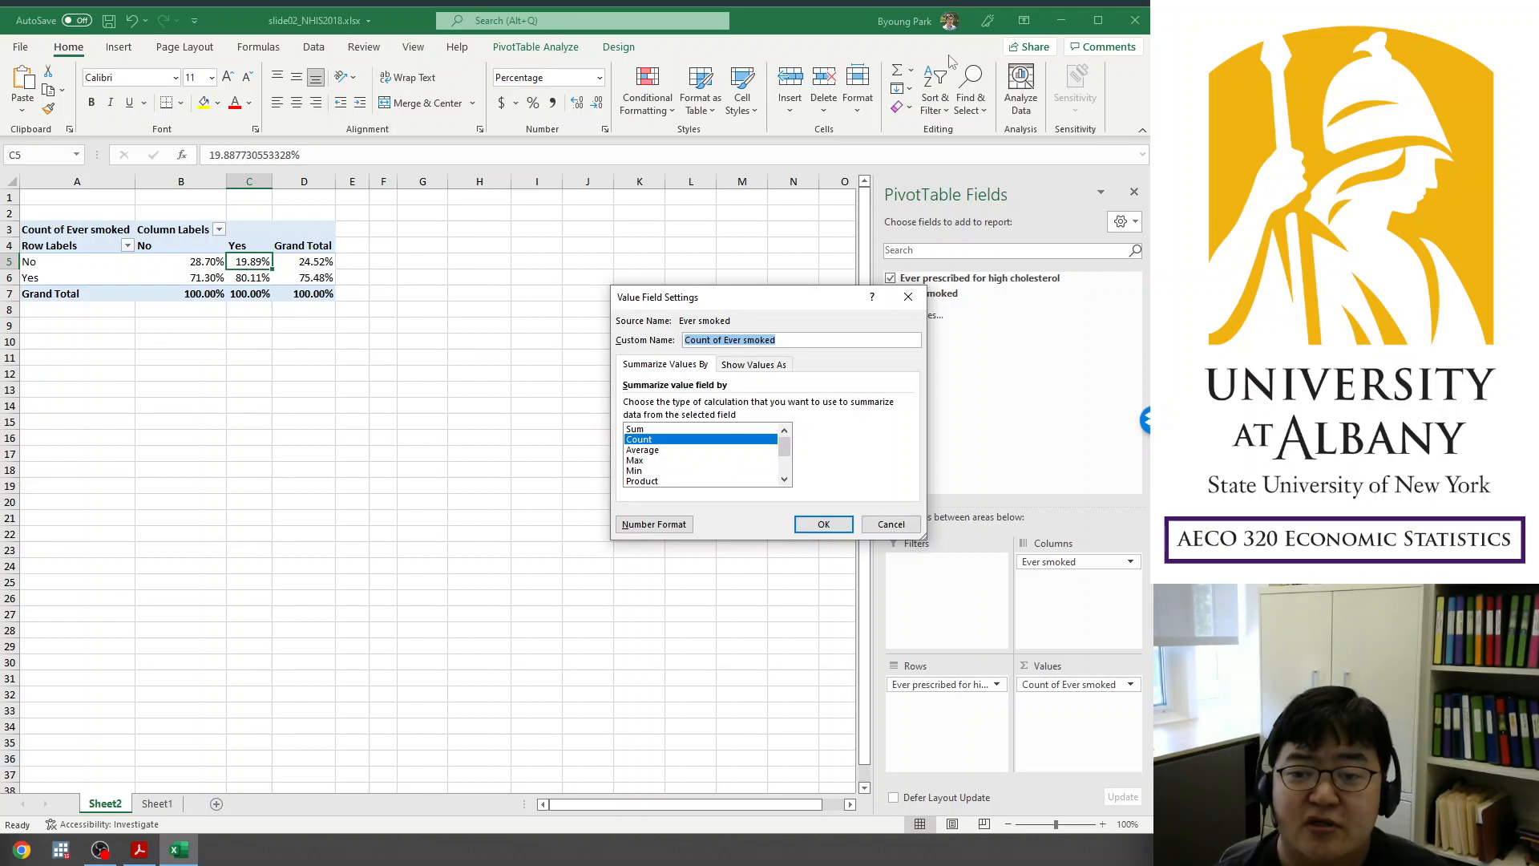
click(749, 366)
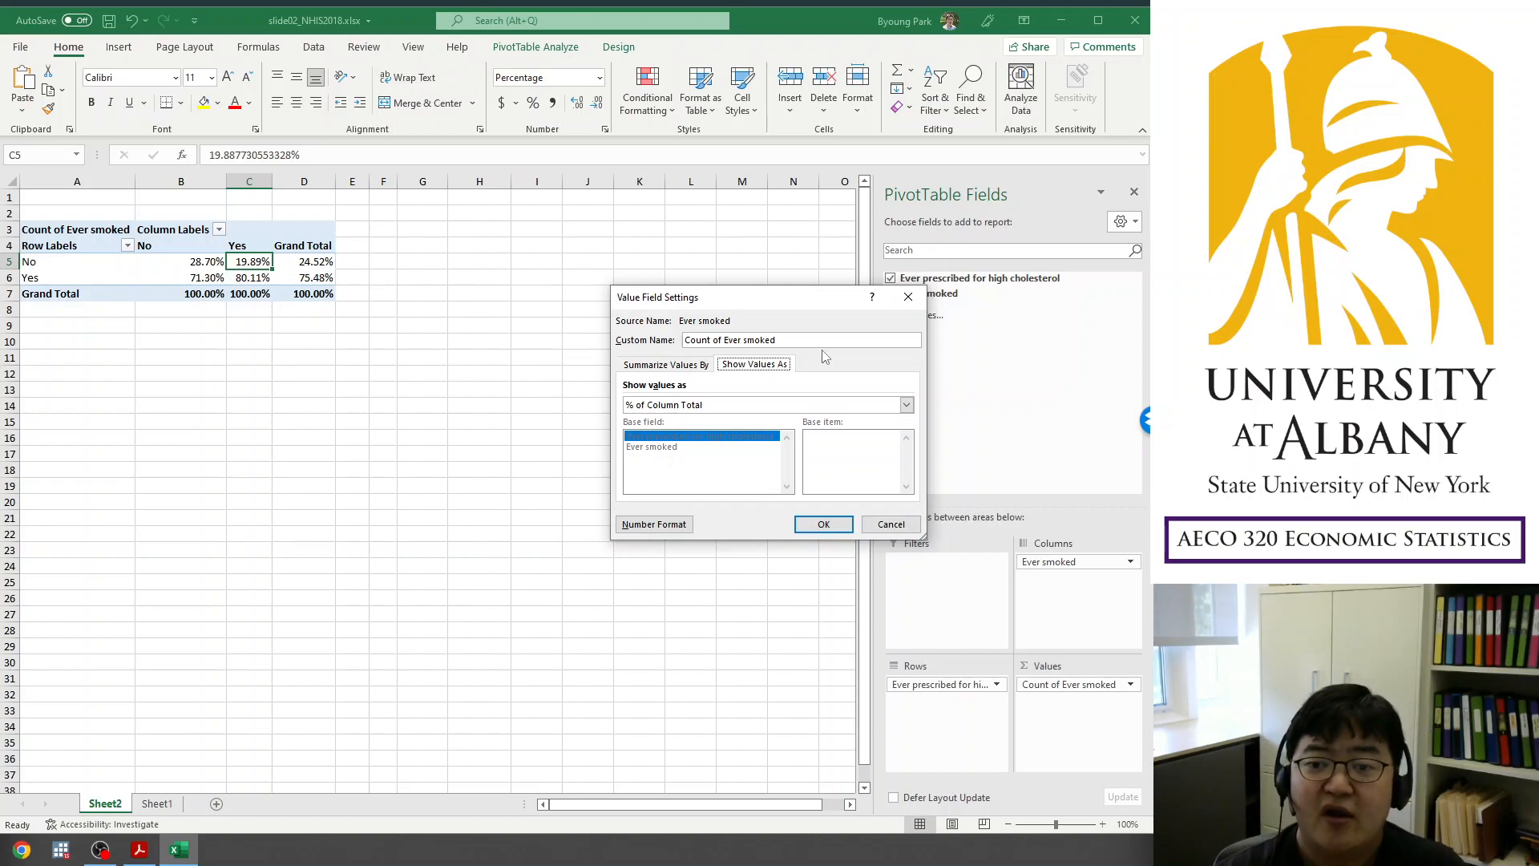
click(744, 405)
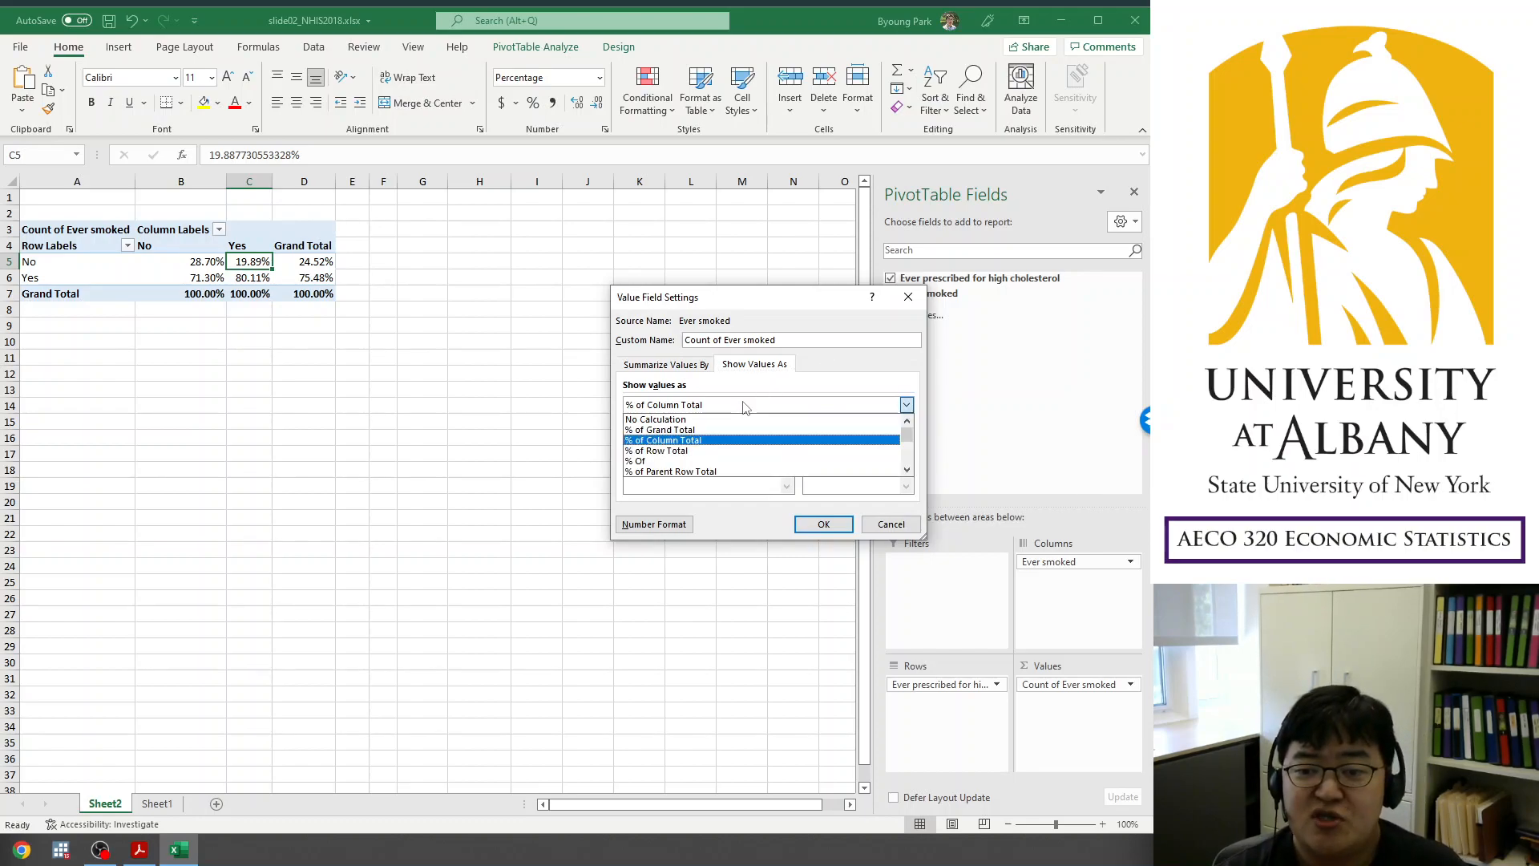
click(664, 452)
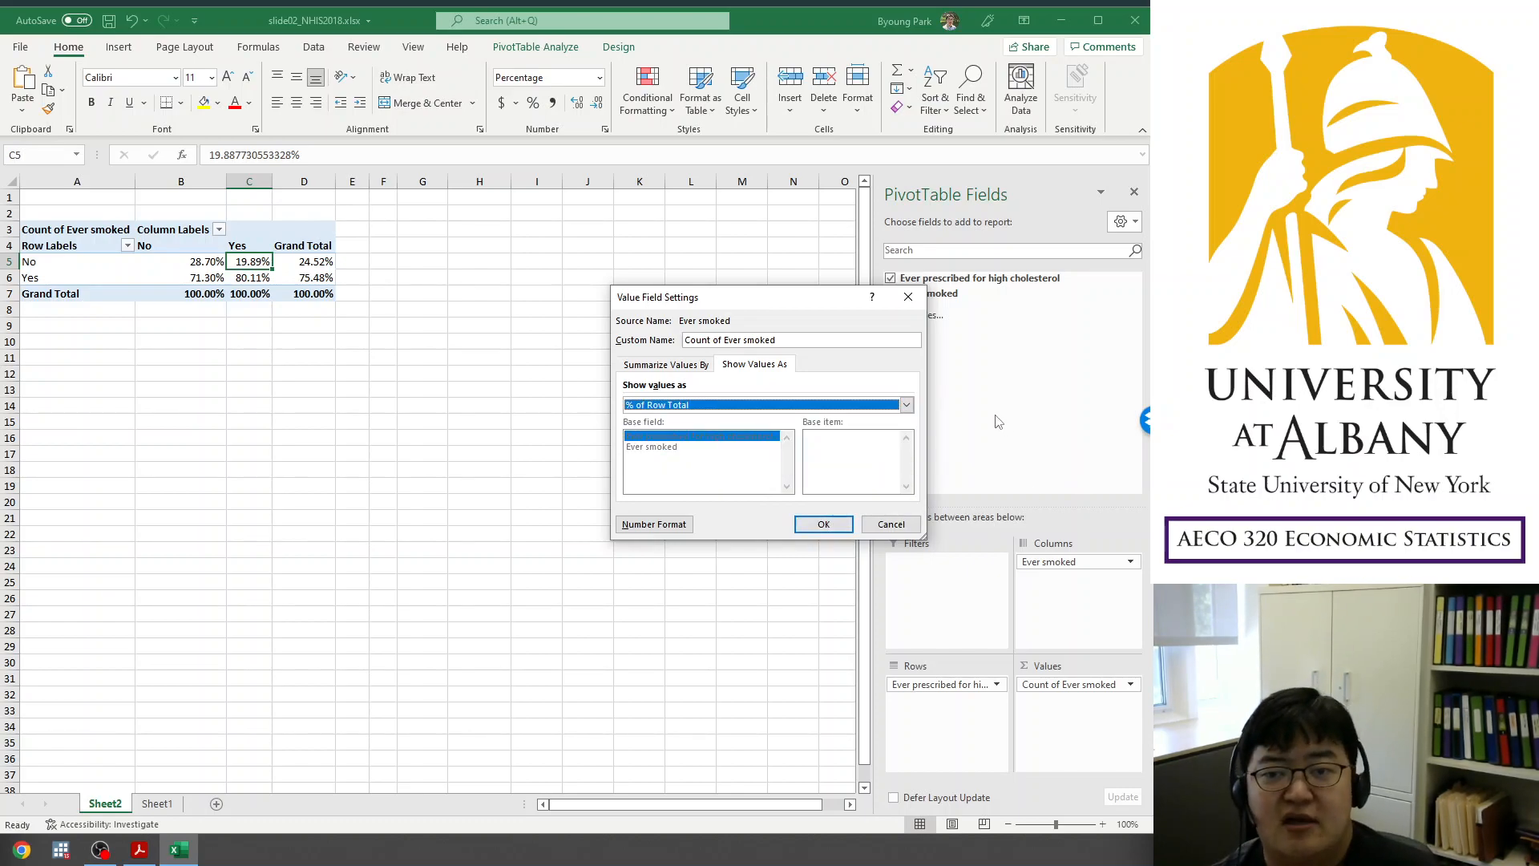
click(813, 530)
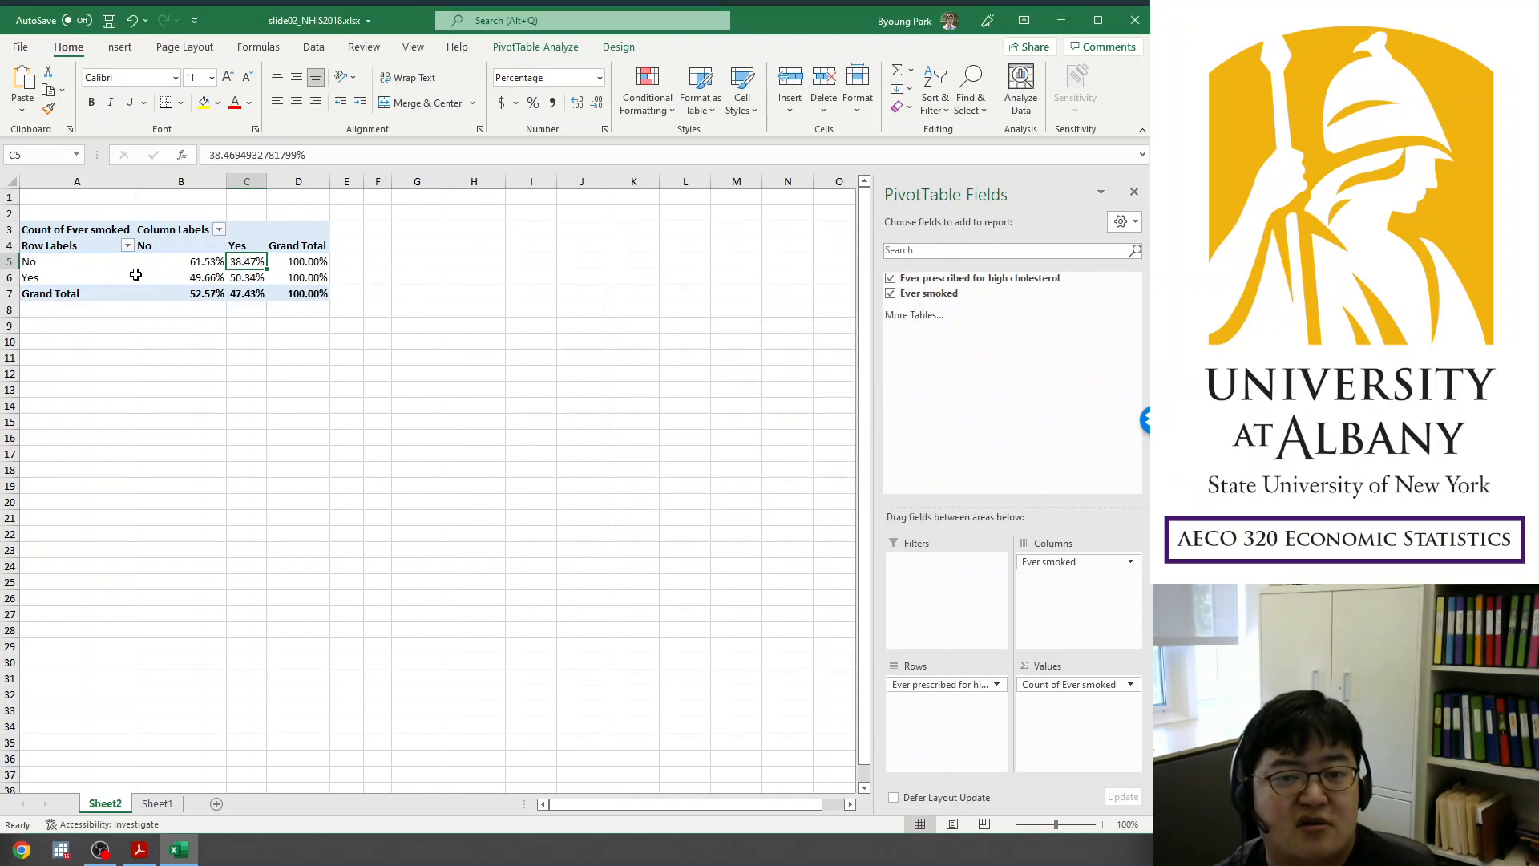
drag(56, 262, 309, 265)
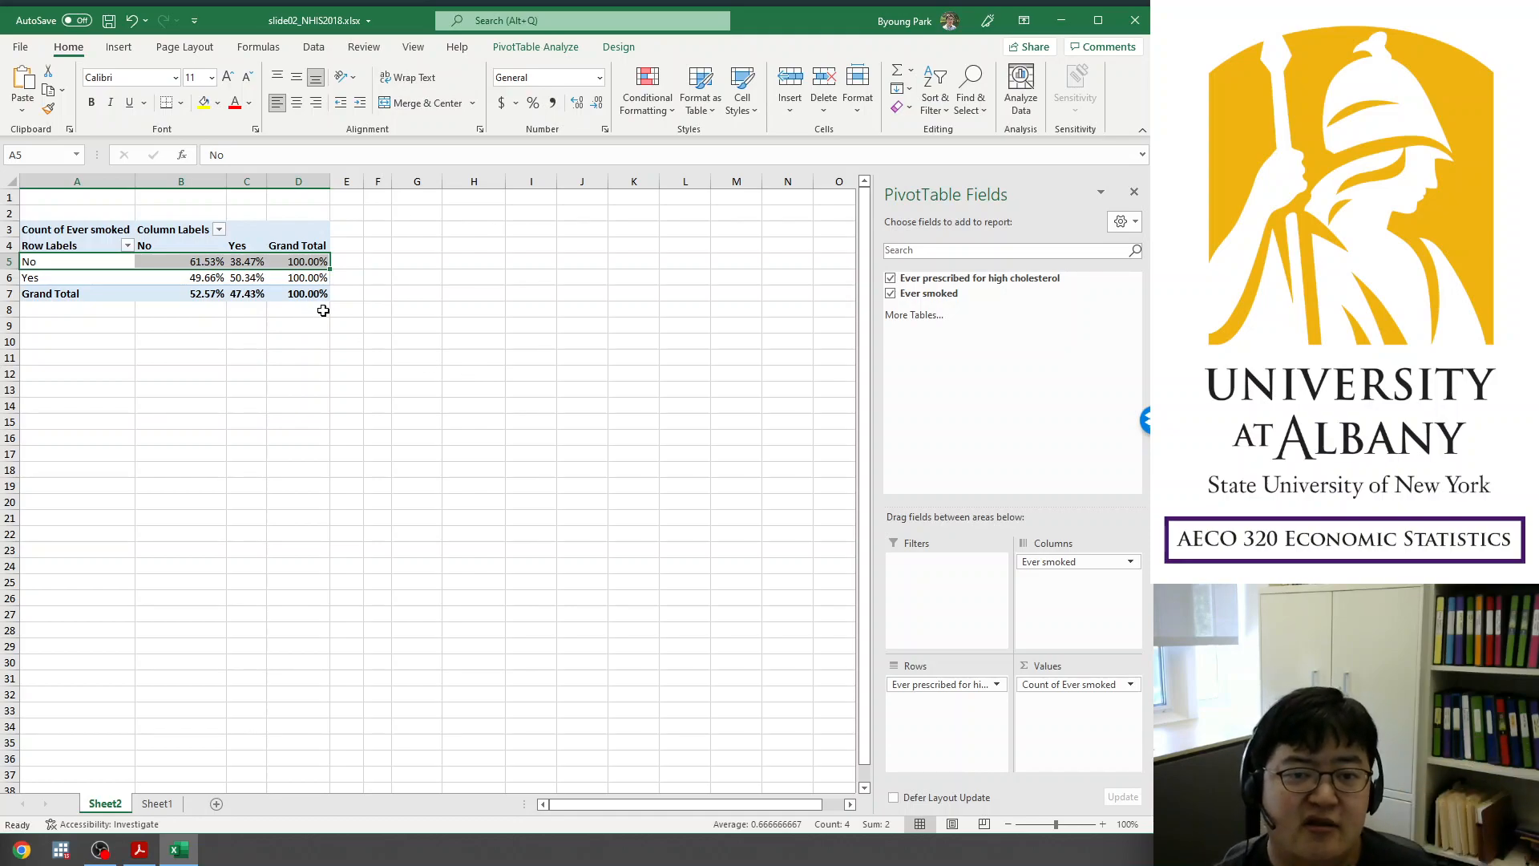
drag(176, 277, 248, 279)
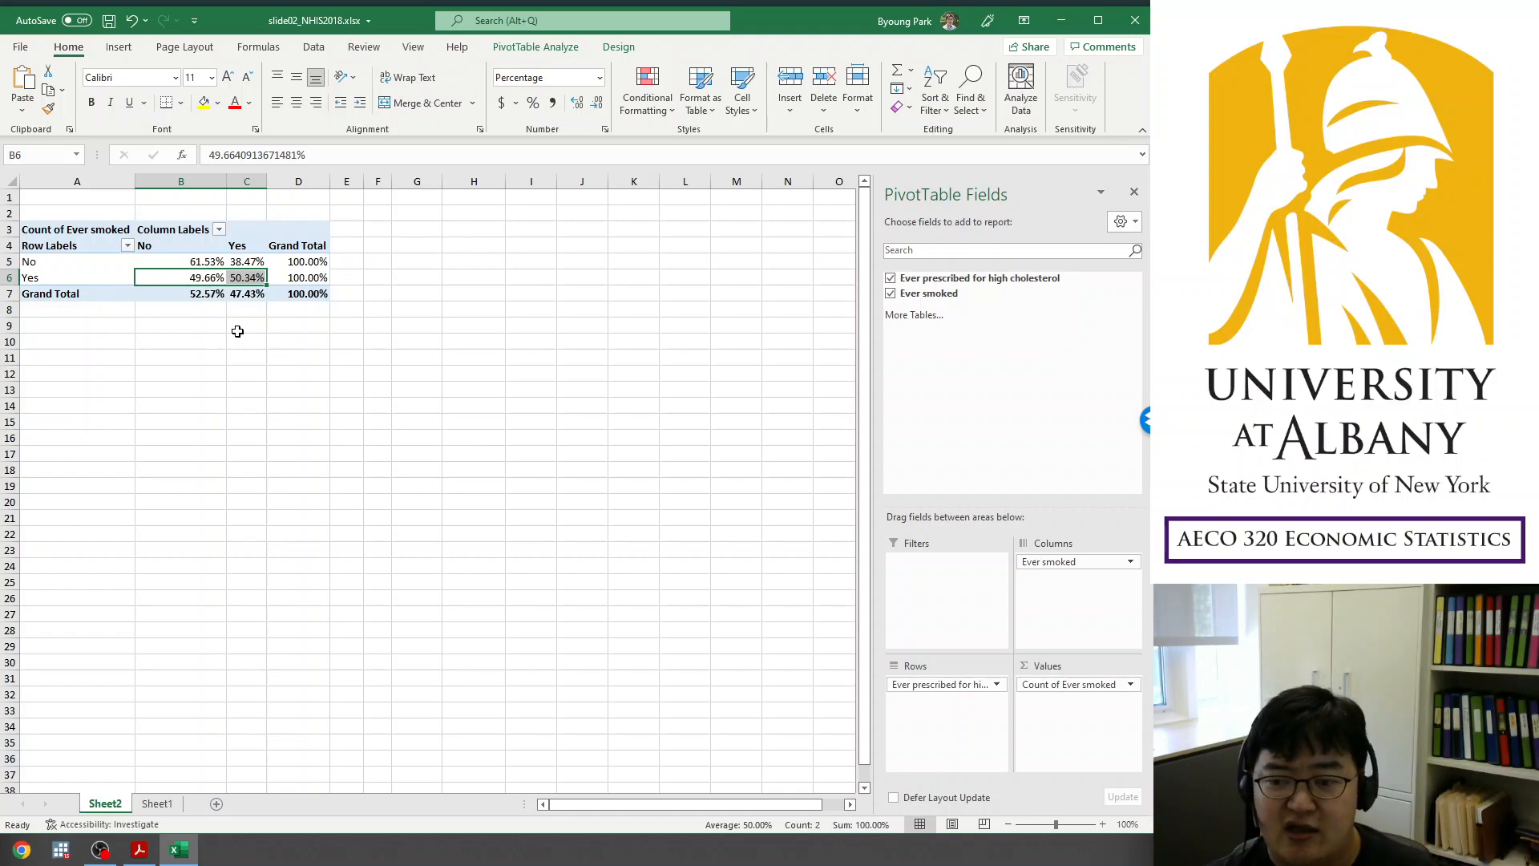
click(1046, 684)
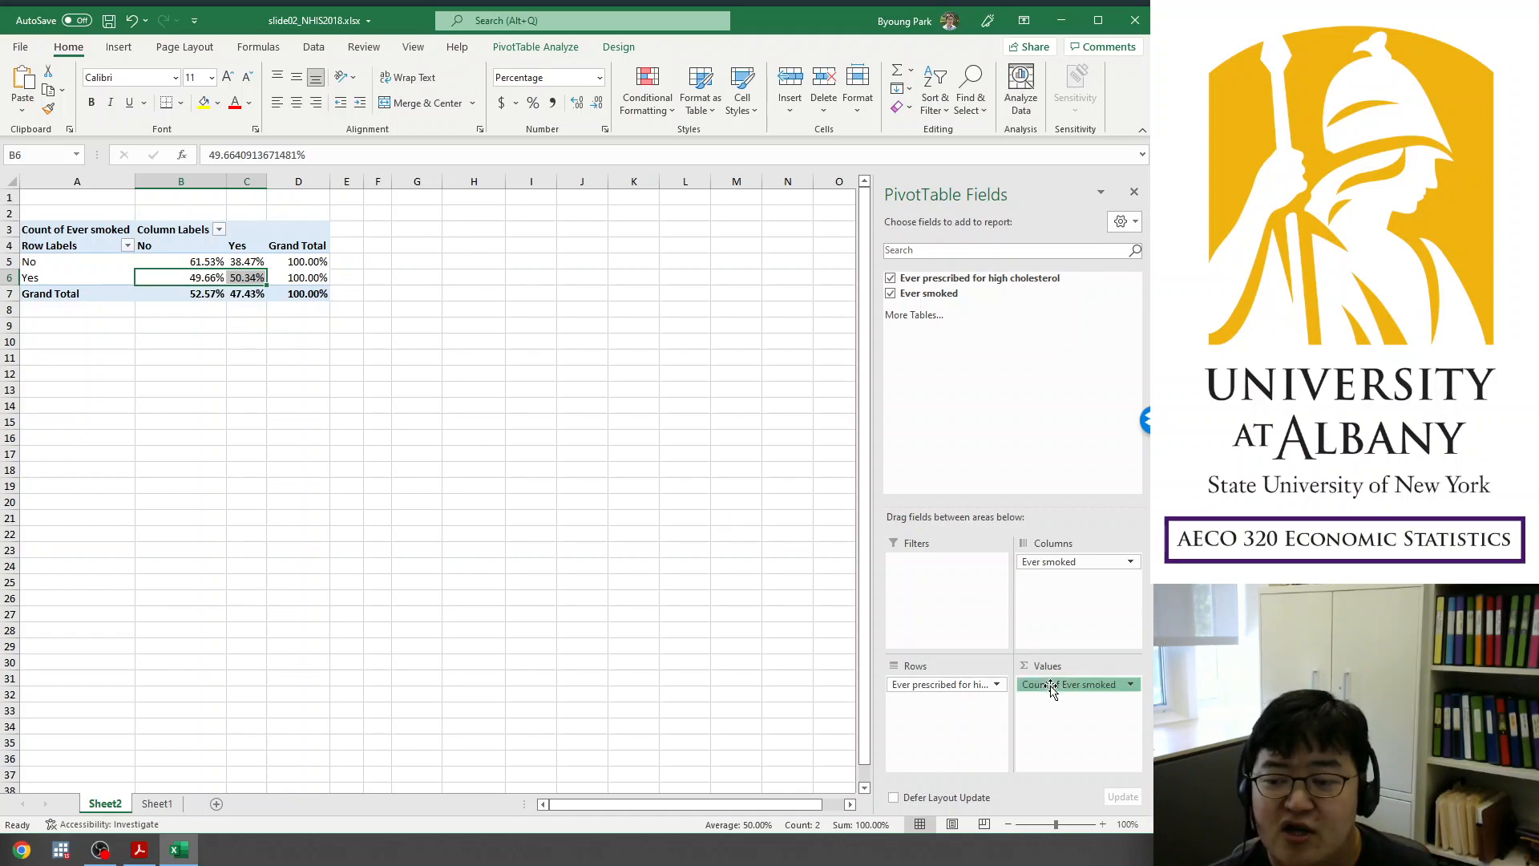
click(1058, 666)
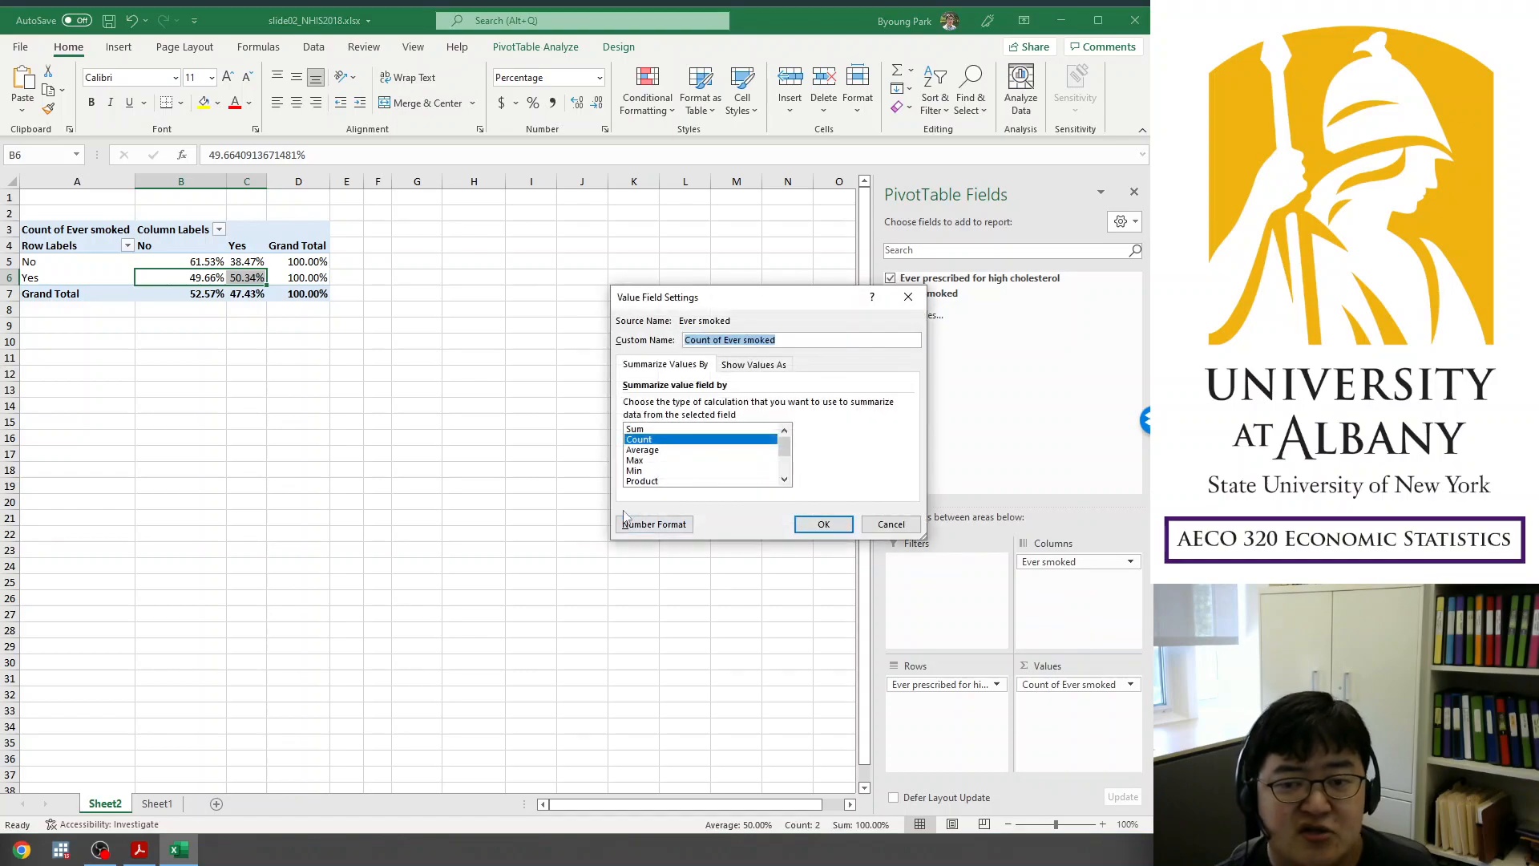
click(727, 371)
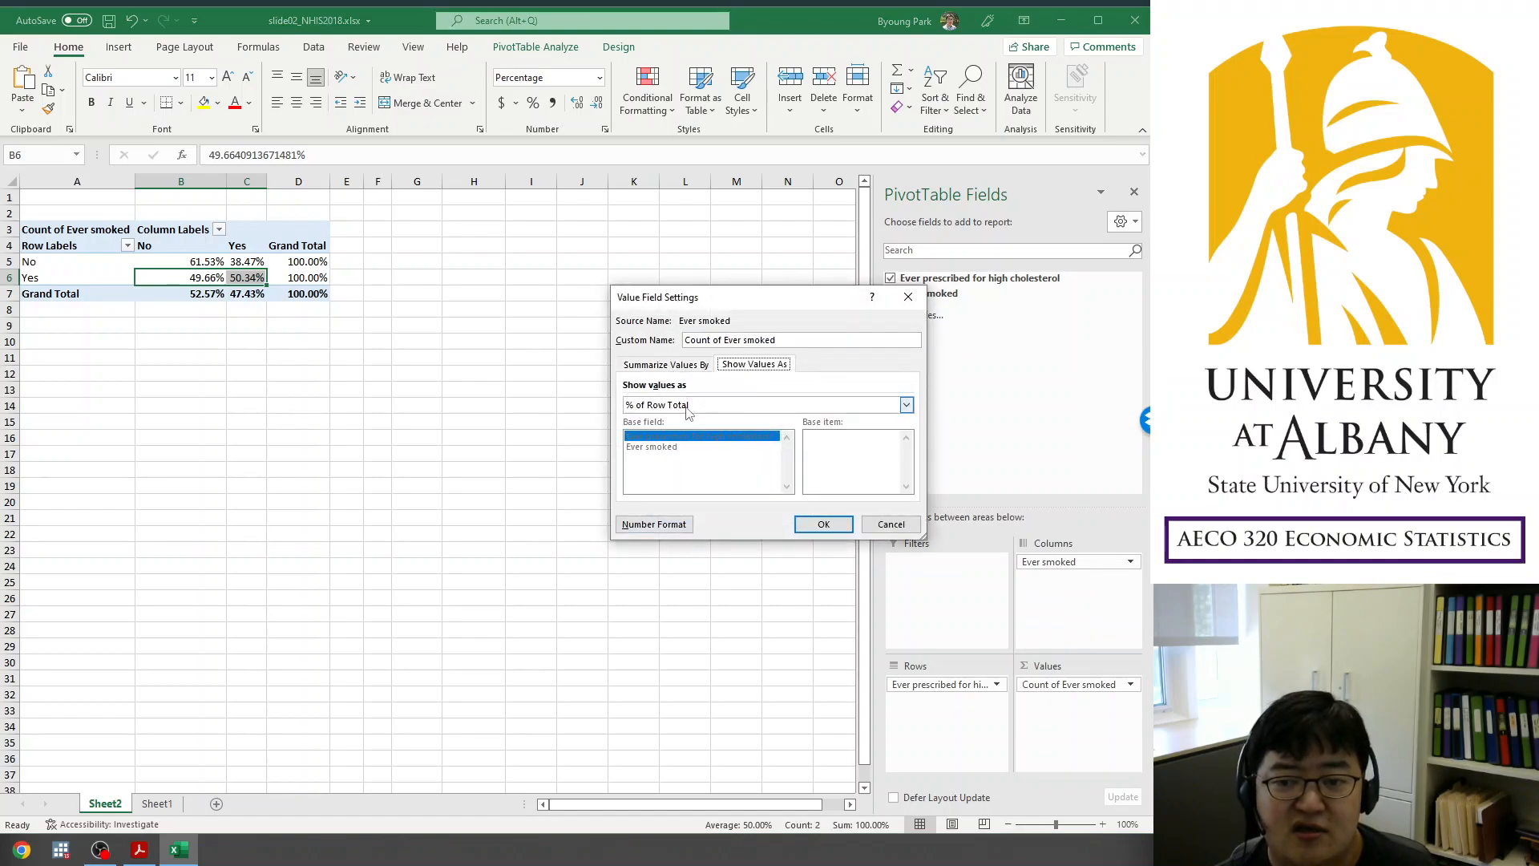
click(687, 411)
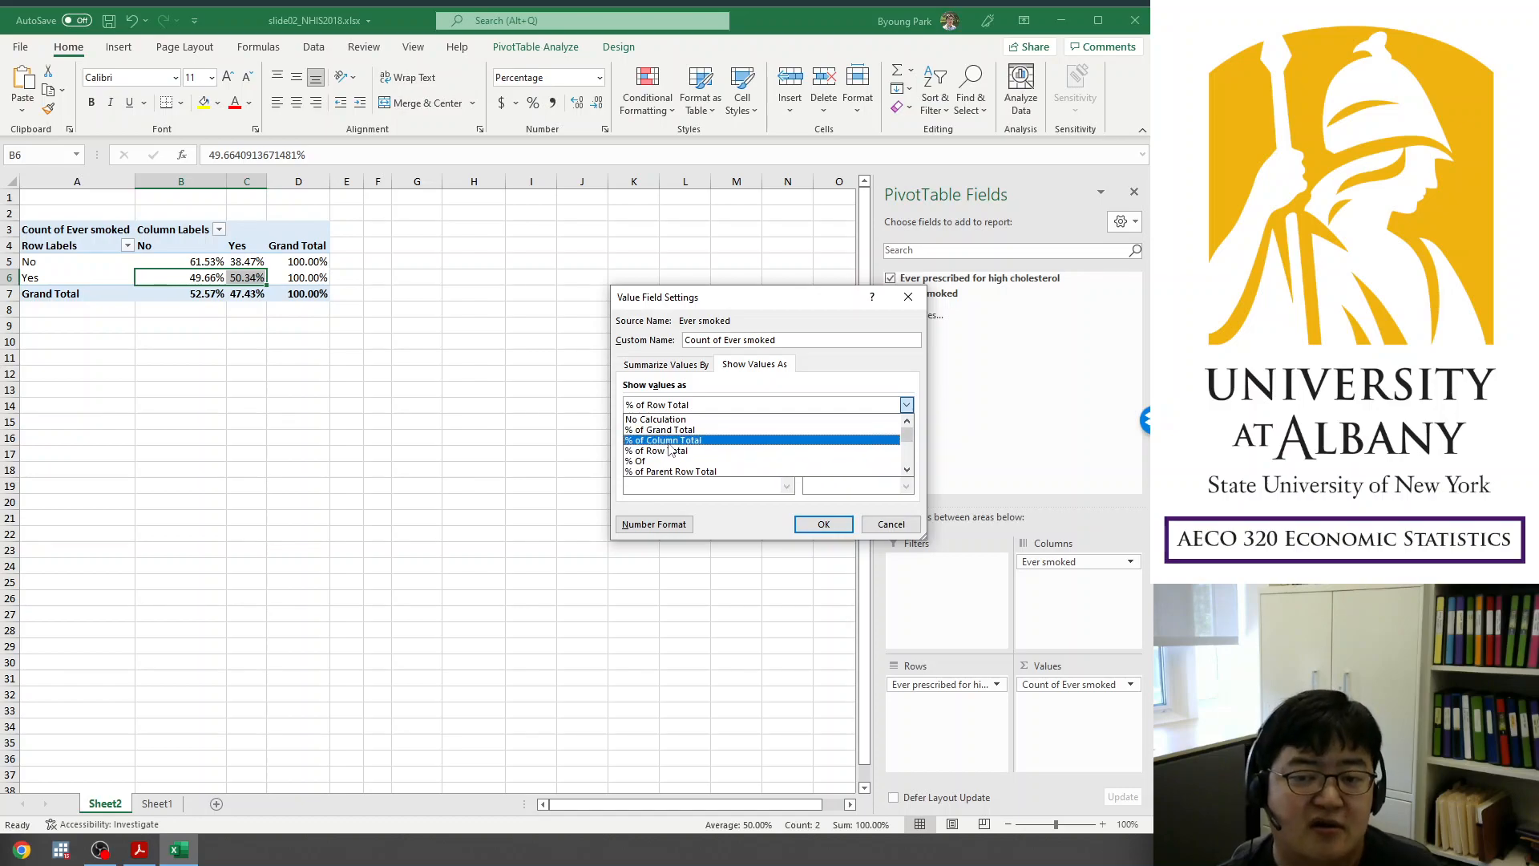
click(890, 521)
click(845, 520)
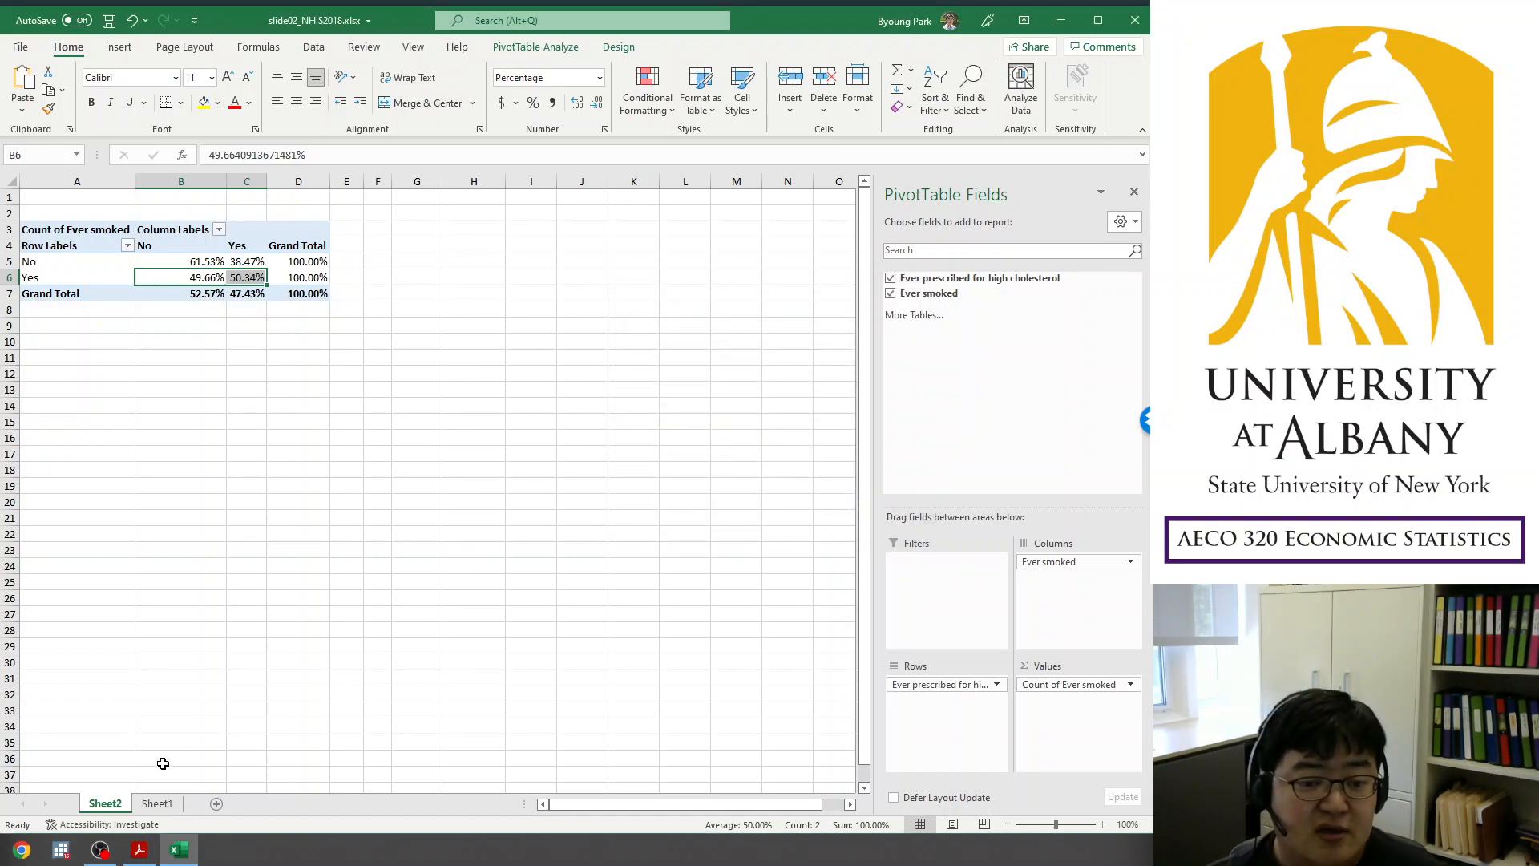
- Switch to the PDF slides and view slide 17 with the smoking and cholesterol probability distribution table
click(138, 849)
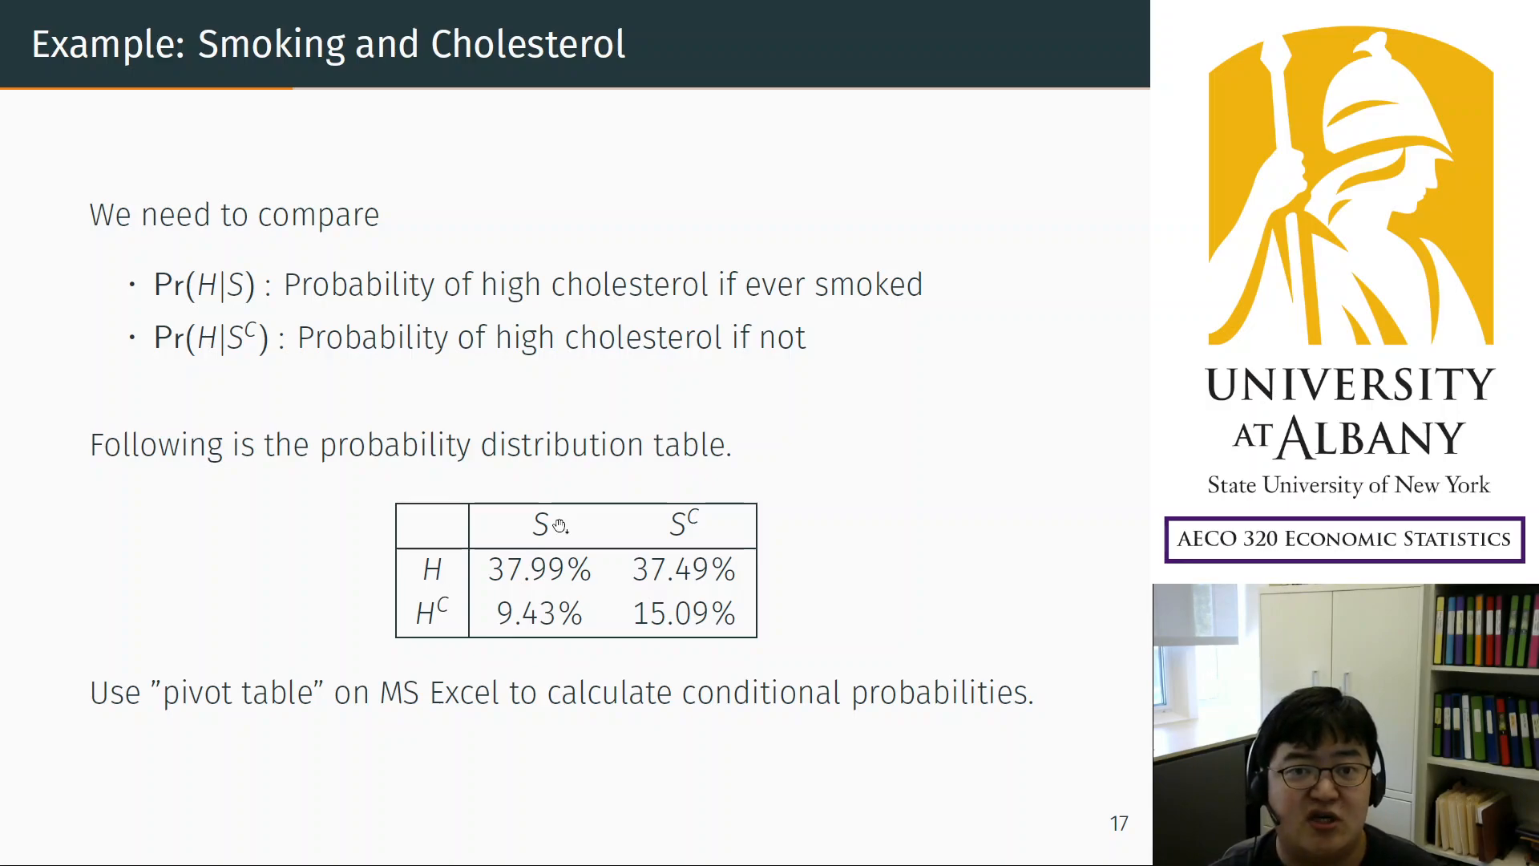
key(Right)
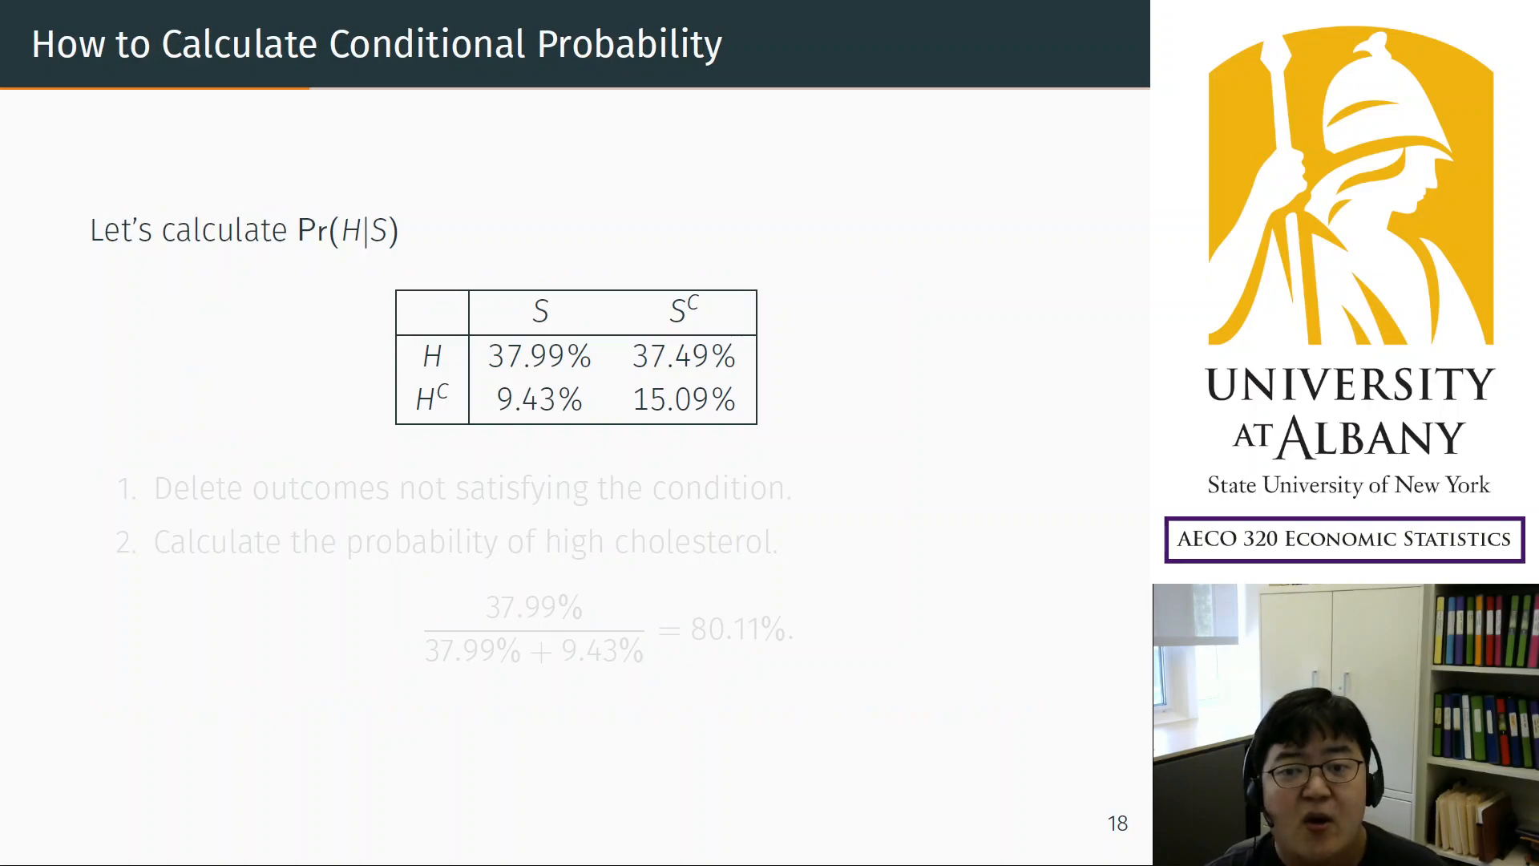
key(Left)
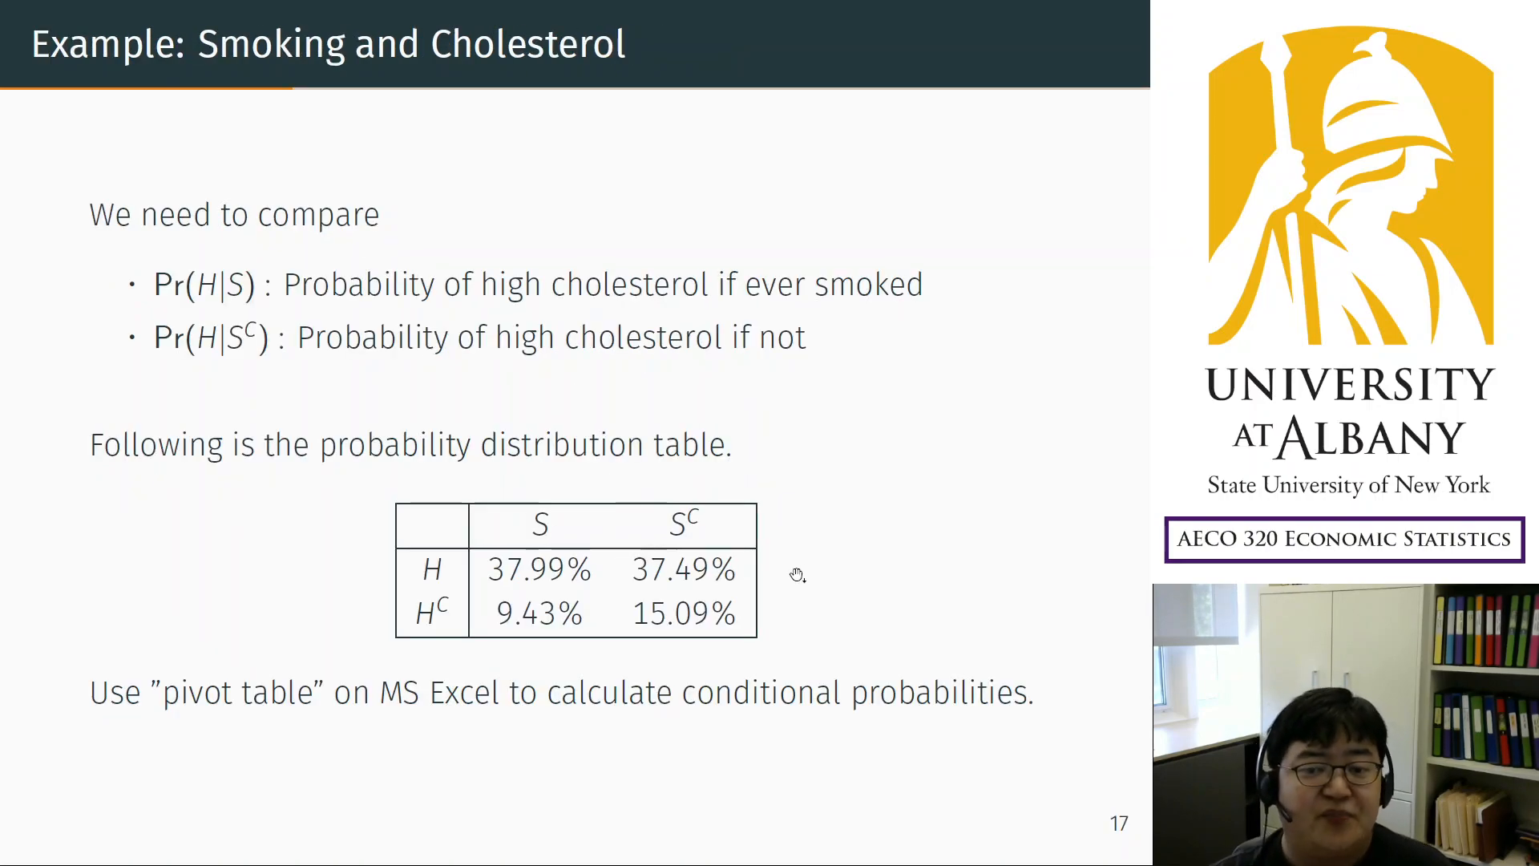